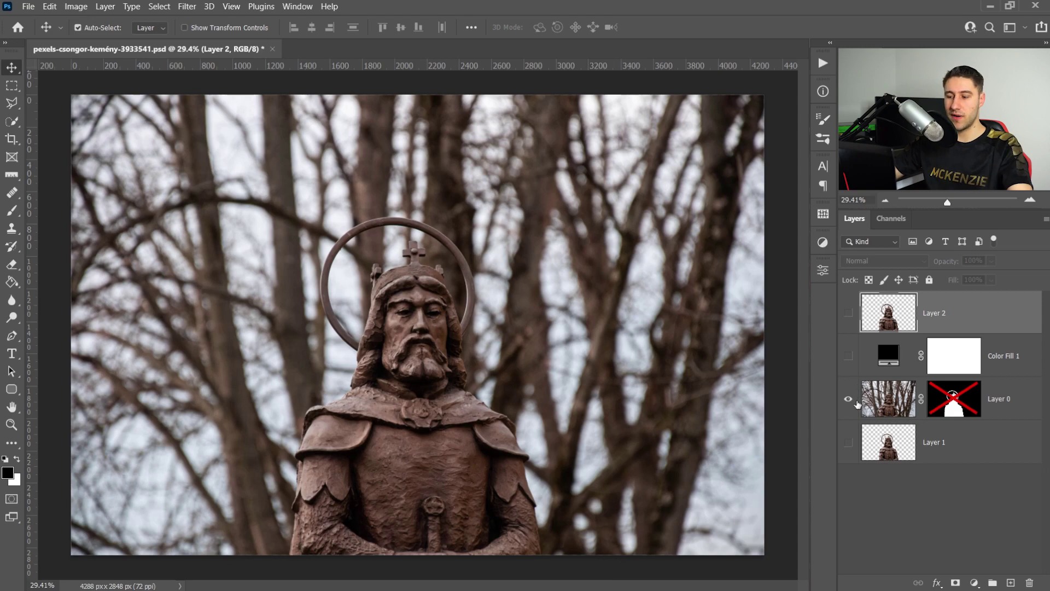
Hide Layer 0, show Layer 2, and zoom in on the statue's crown to see the fringe.
{"action": "left_click", "coordinate": [852, 396]}
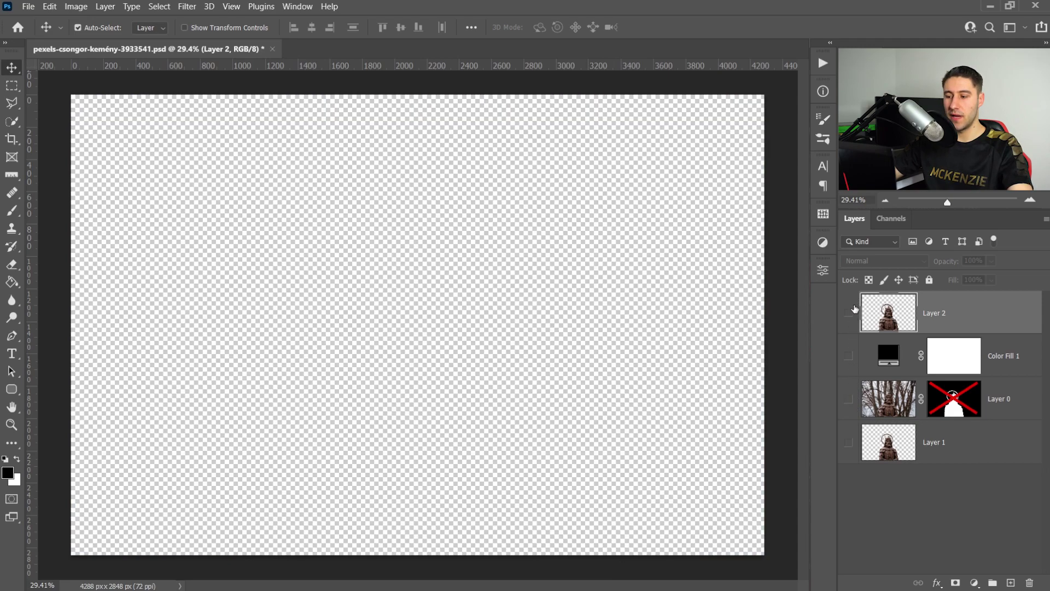
{"action": "left_click", "coordinate": [851, 312]}
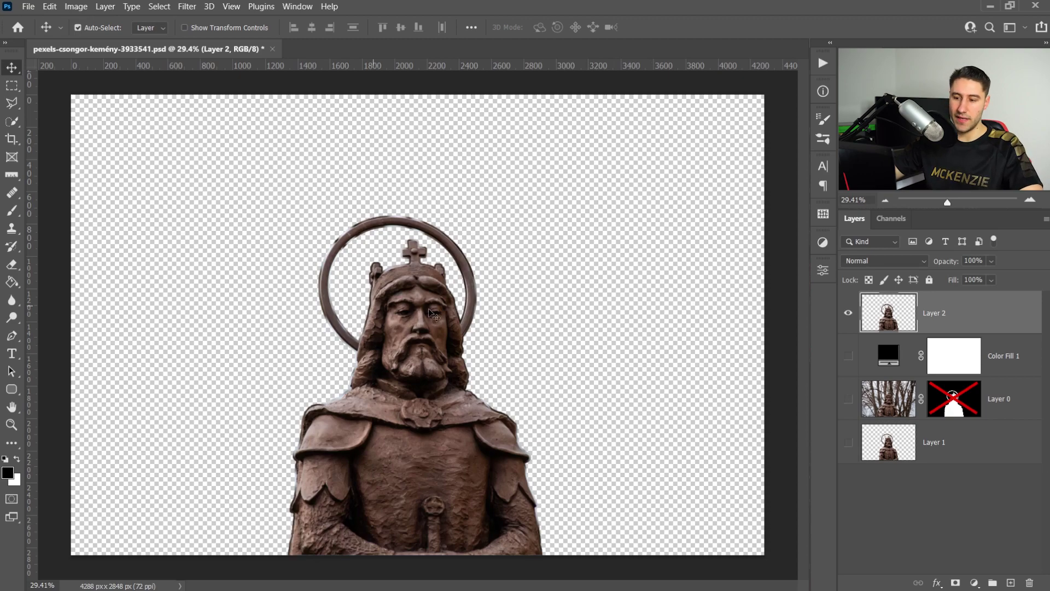
{"action": "scroll", "coordinate": [448, 250], "scroll_direction": "up", "scroll_amount": 5}
{"action": "scroll", "coordinate": [448, 249], "scroll_direction": "up", "scroll_amount": 1}
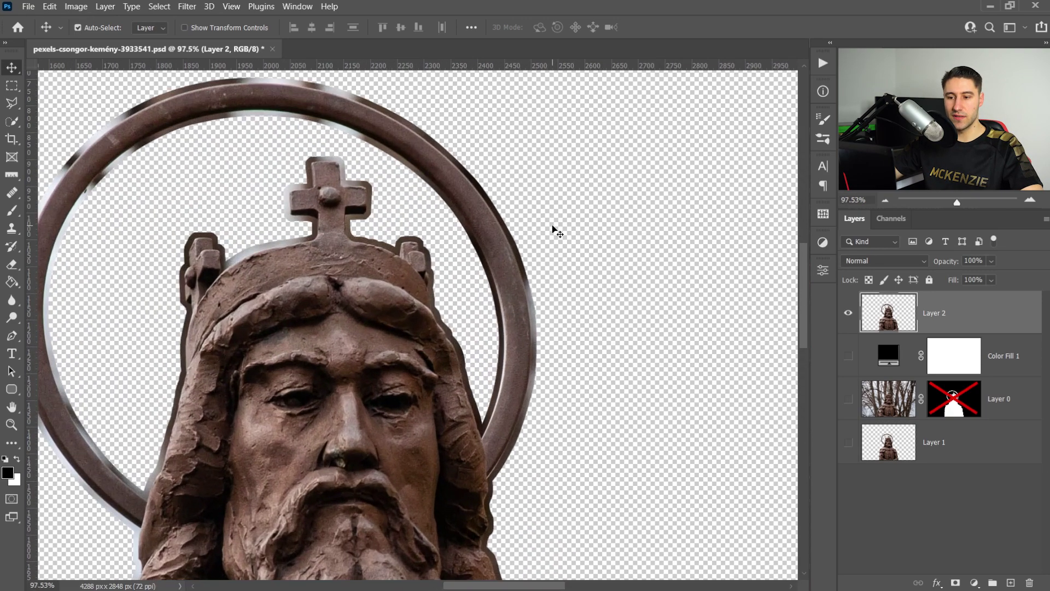
Load Layer 2's statue as a selection and contract it by 10 pixels.
{"action": "key", "text": "ctrl+0"}
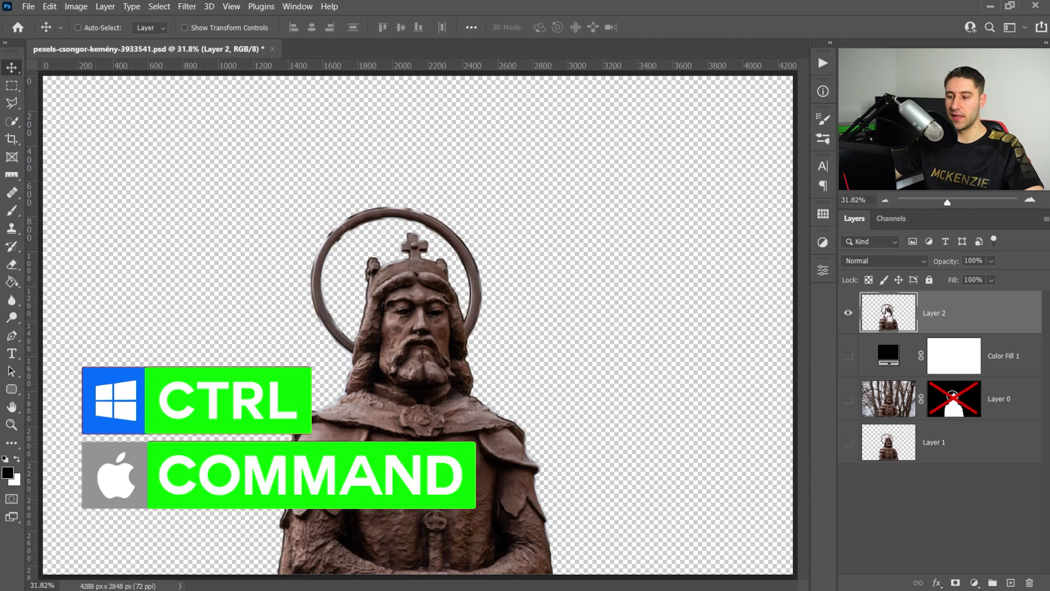
{"action": "left_click", "coordinate": [889, 320], "text": "ctrl"}
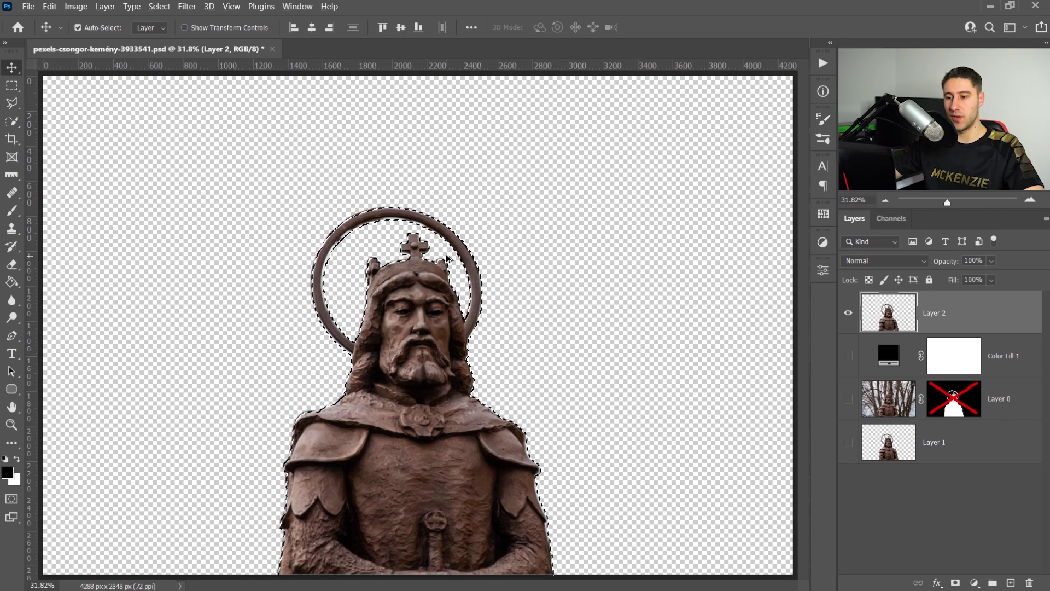
{"action": "scroll", "coordinate": [447, 258], "scroll_direction": "up", "scroll_amount": 8}
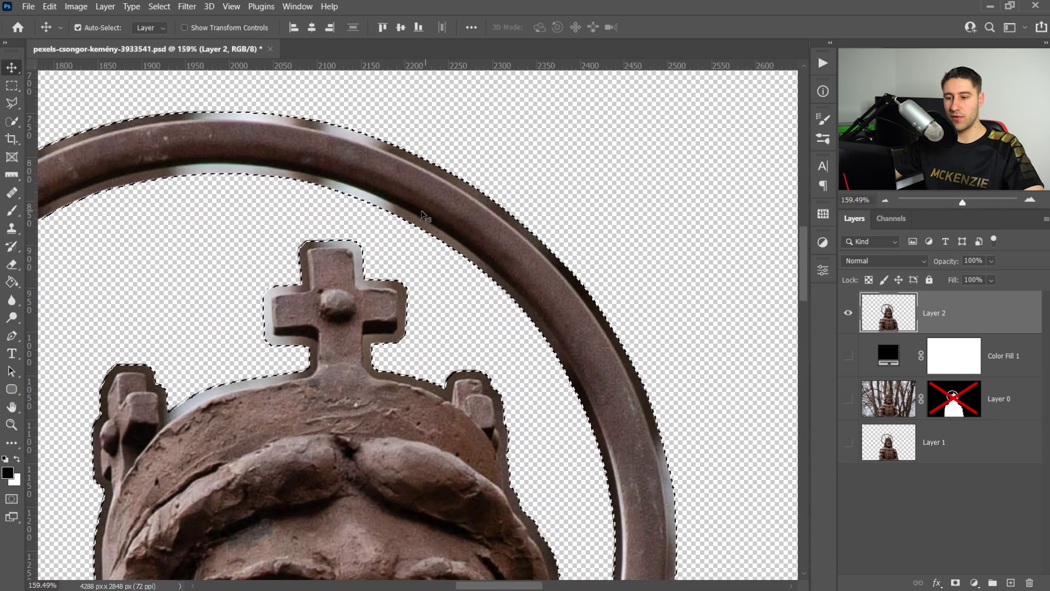
{"action": "scroll", "coordinate": [423, 214], "scroll_direction": "up", "scroll_amount": 1}
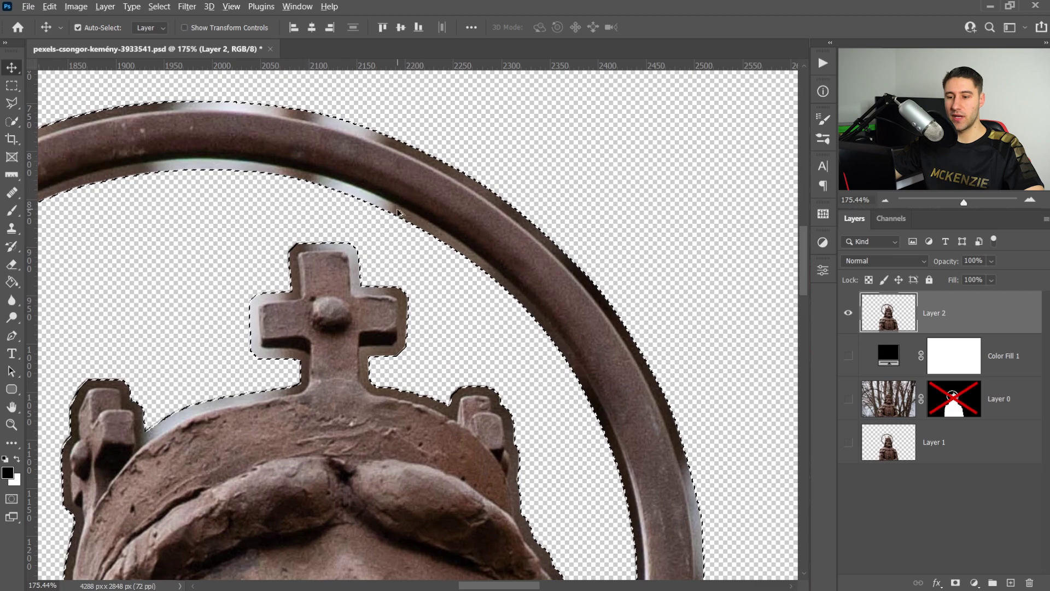
{"action": "scroll", "coordinate": [398, 212], "scroll_direction": "up", "scroll_amount": 1}
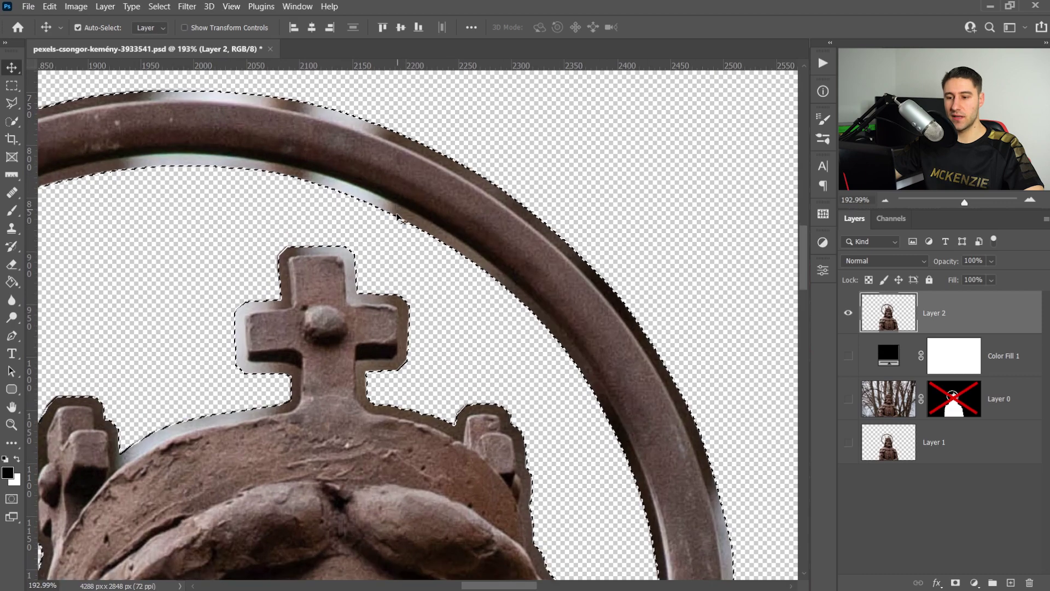
{"action": "left_click", "coordinate": [159, 6]}
{"action": "mouse_move", "coordinate": [222, 205]}
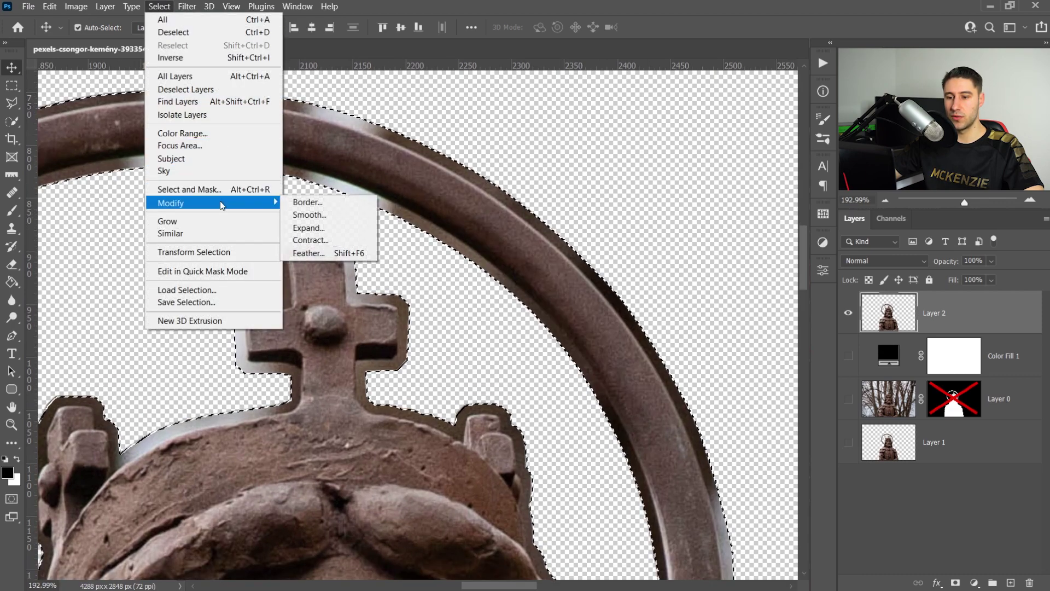
{"action": "left_click", "coordinate": [310, 240]}
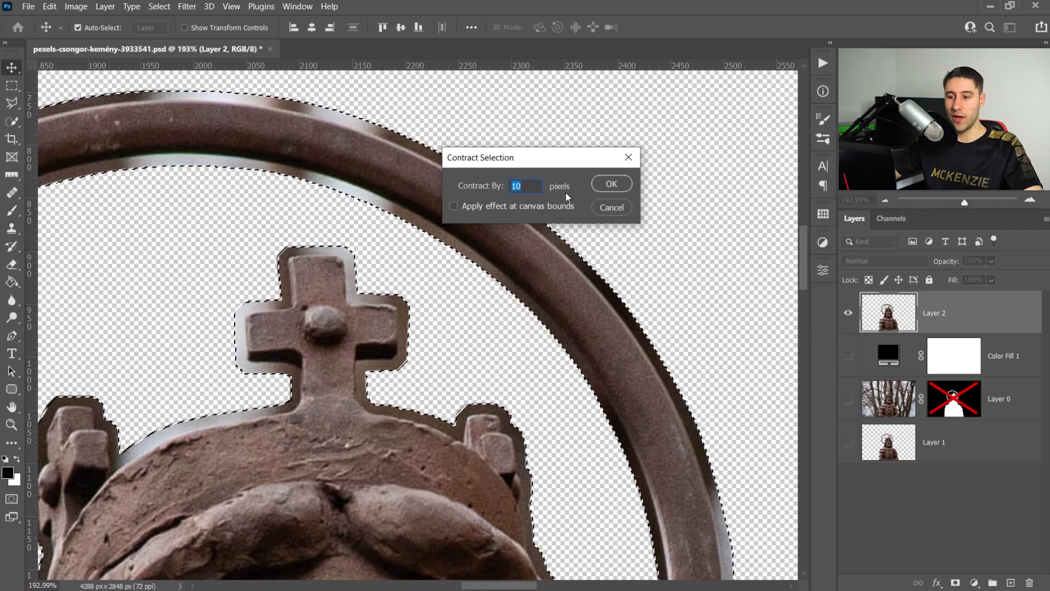
{"action": "left_click", "coordinate": [612, 185]}
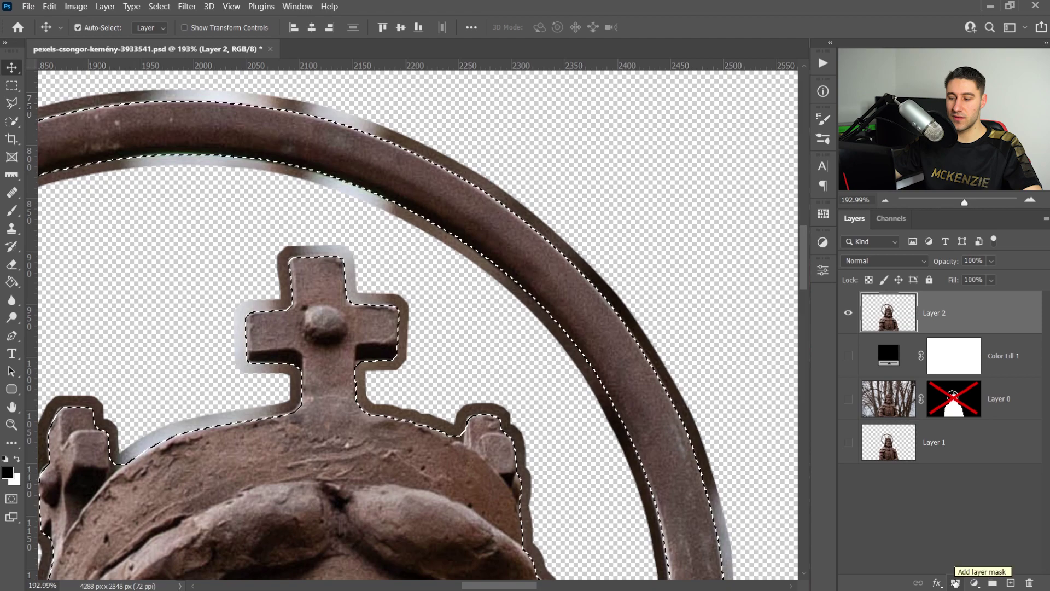
Add a layer mask to Layer 2 from the contracted selection.
{"action": "left_click", "coordinate": [955, 581]}
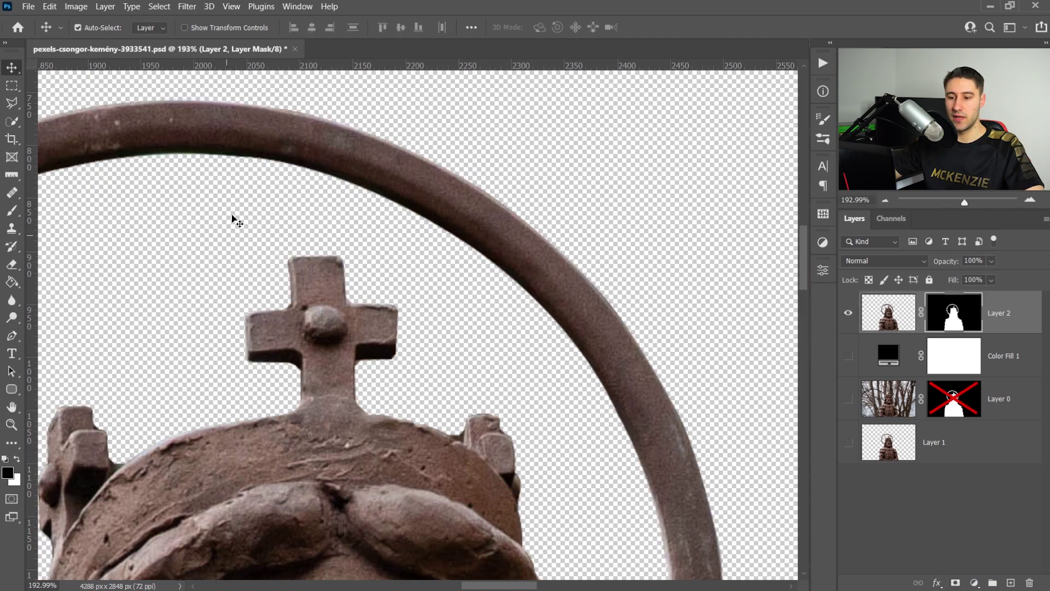
{"action": "scroll", "coordinate": [488, 283], "scroll_direction": "down", "scroll_amount": 3}
{"action": "scroll", "coordinate": [358, 302], "scroll_direction": "down", "scroll_amount": 2}
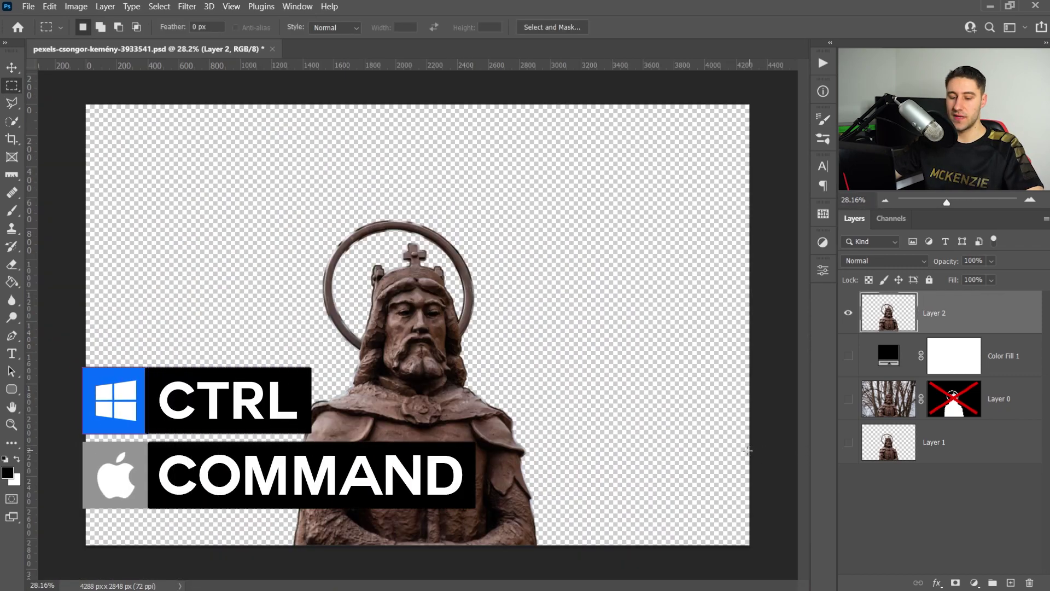
Load the statue's outline into Select and Mask with the View set to On Black.
{"action": "left_click", "coordinate": [879, 322], "text": "ctrl"}
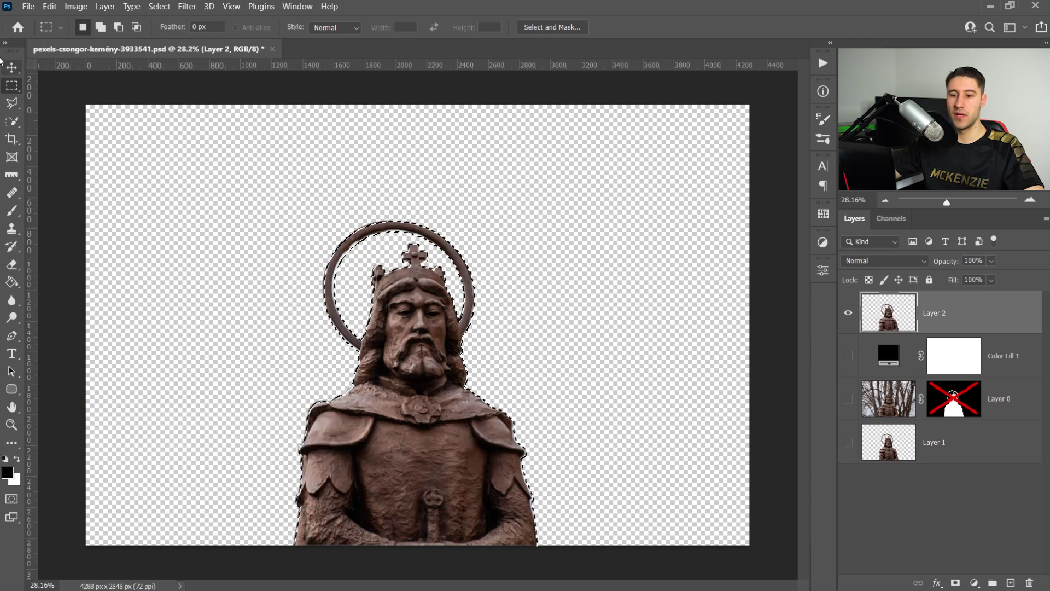
{"action": "left_click", "coordinate": [546, 27]}
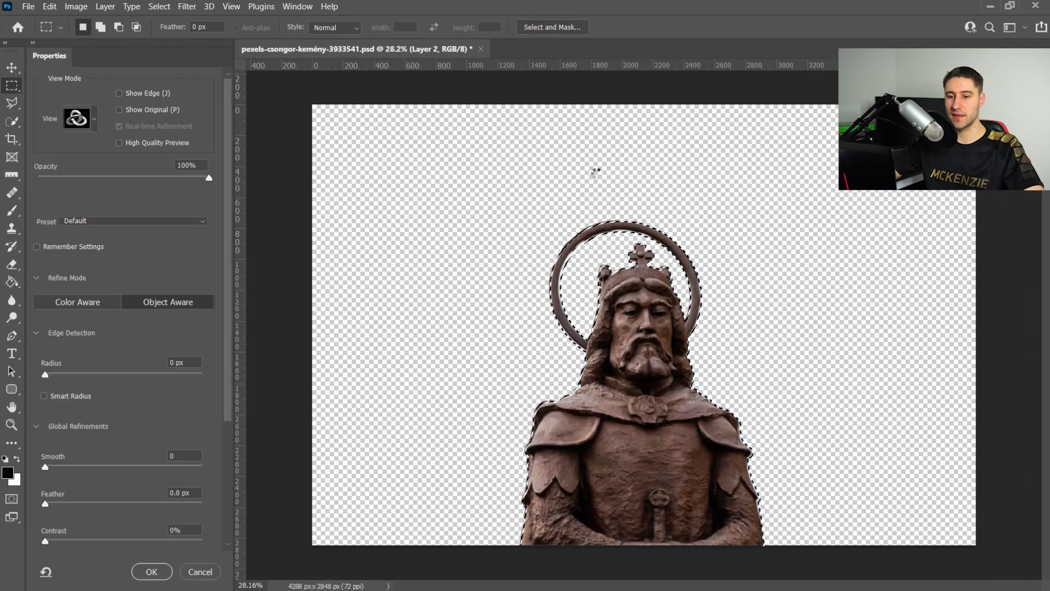
{"action": "scroll", "coordinate": [164, 159], "scroll_direction": "down", "scroll_amount": 4}
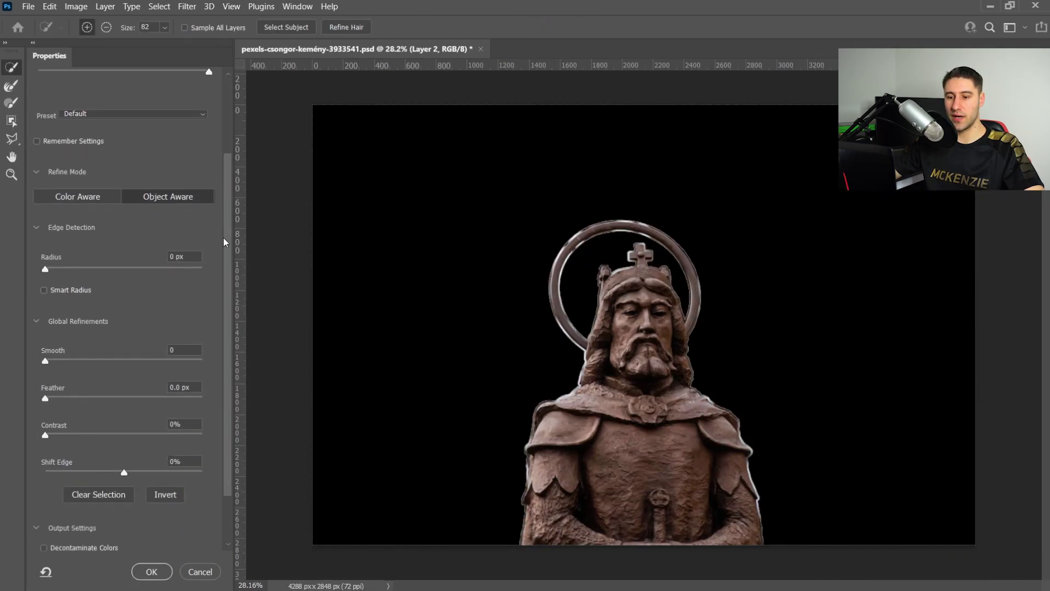
{"action": "scroll", "coordinate": [140, 140], "scroll_direction": "up", "scroll_amount": 1}
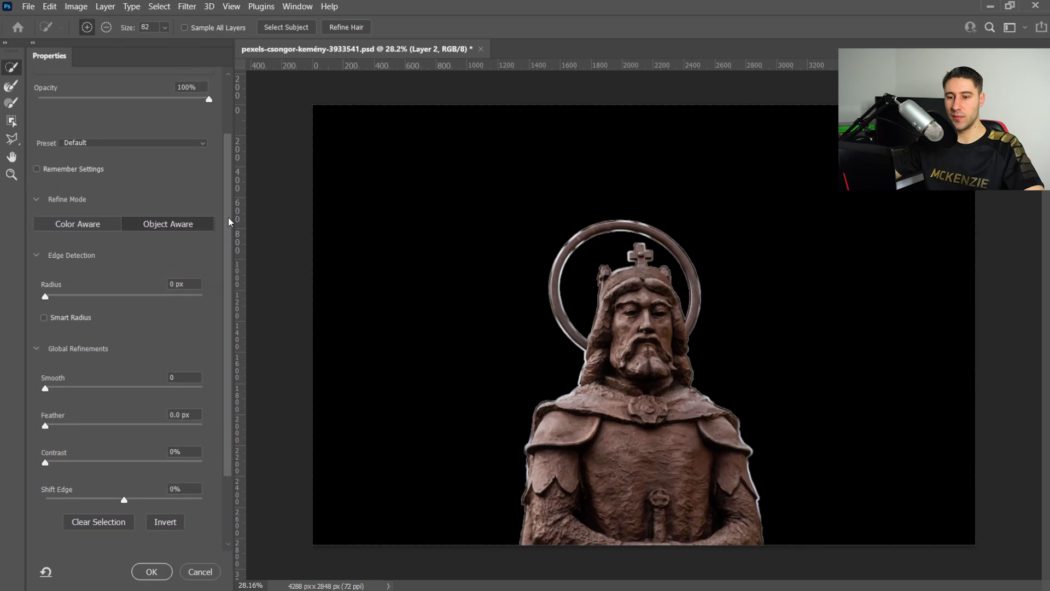
{"action": "left_click", "coordinate": [209, 101]}
{"action": "scroll", "coordinate": [142, 120], "scroll_direction": "up", "scroll_amount": 1}
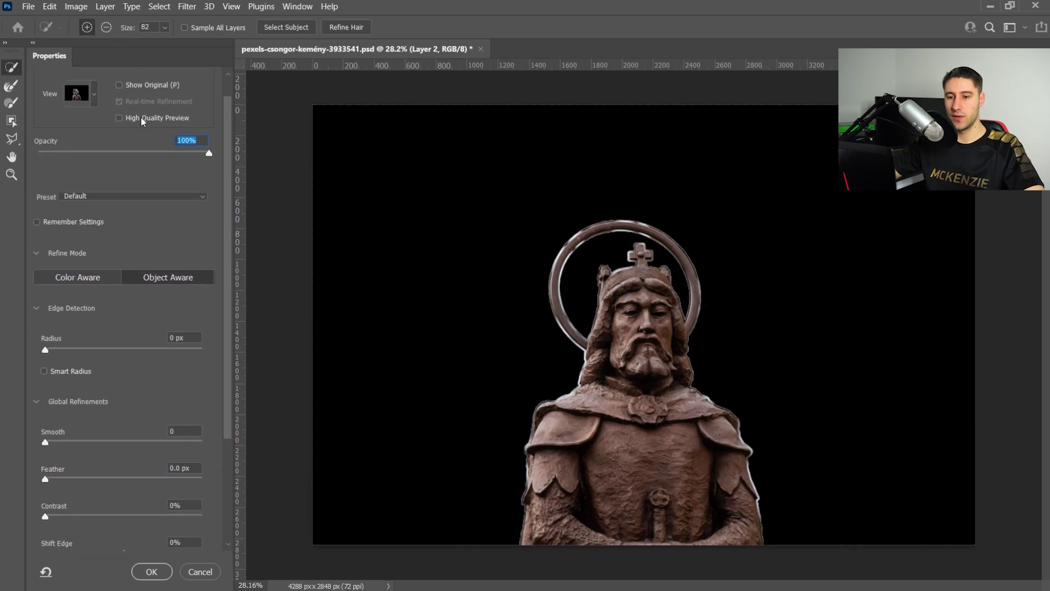
{"action": "left_click", "coordinate": [92, 97]}
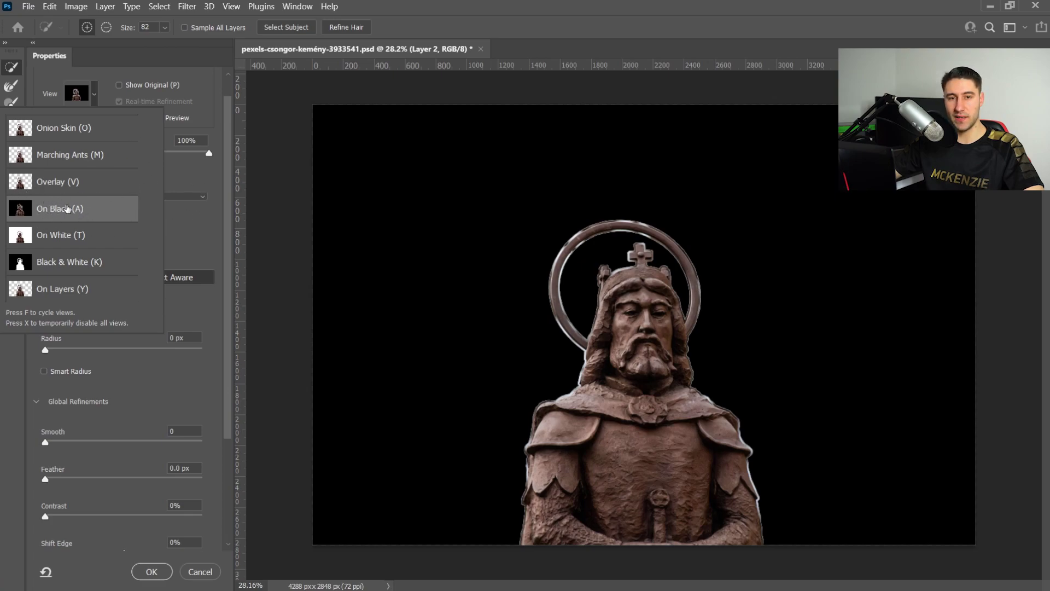
{"action": "left_click", "coordinate": [224, 178]}
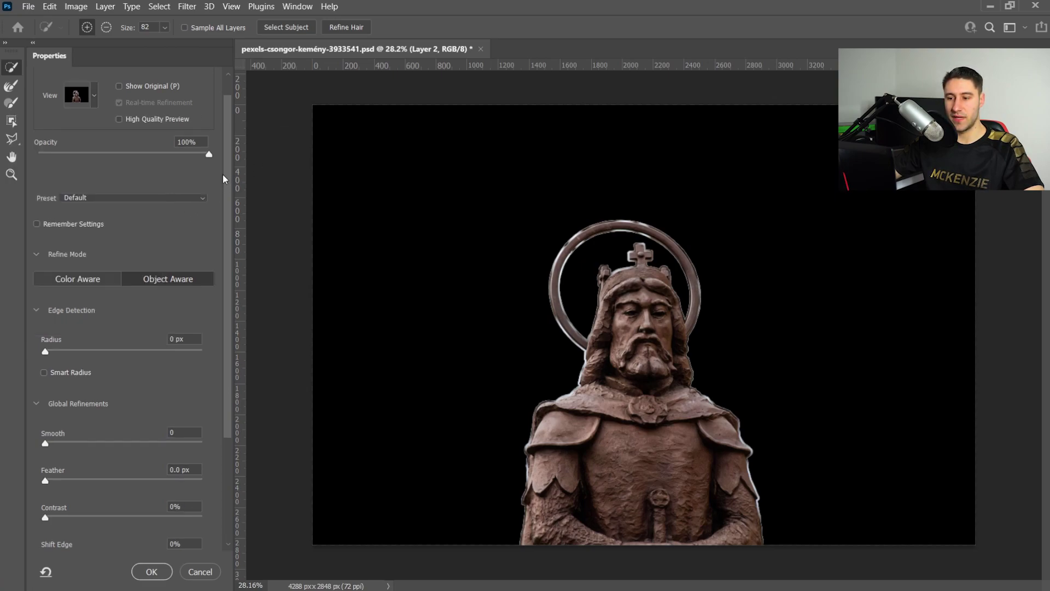
{"action": "left_click_drag", "start_coordinate": [226, 180], "coordinate": [219, 291]}
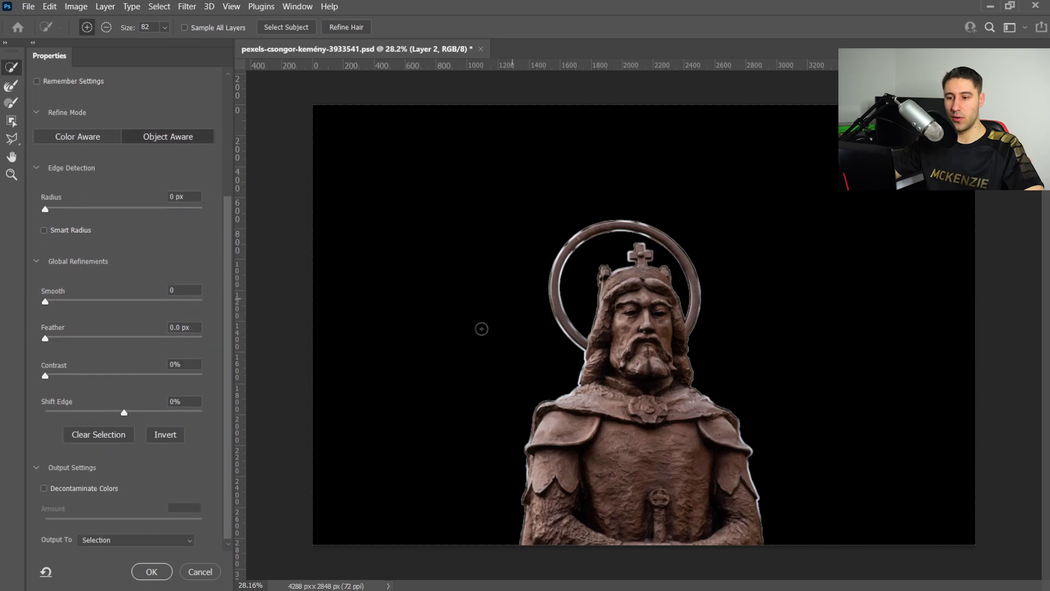
Zoom in on the statue's head and set the edge Radius to 10 px.
{"action": "left_click", "coordinate": [11, 174]}
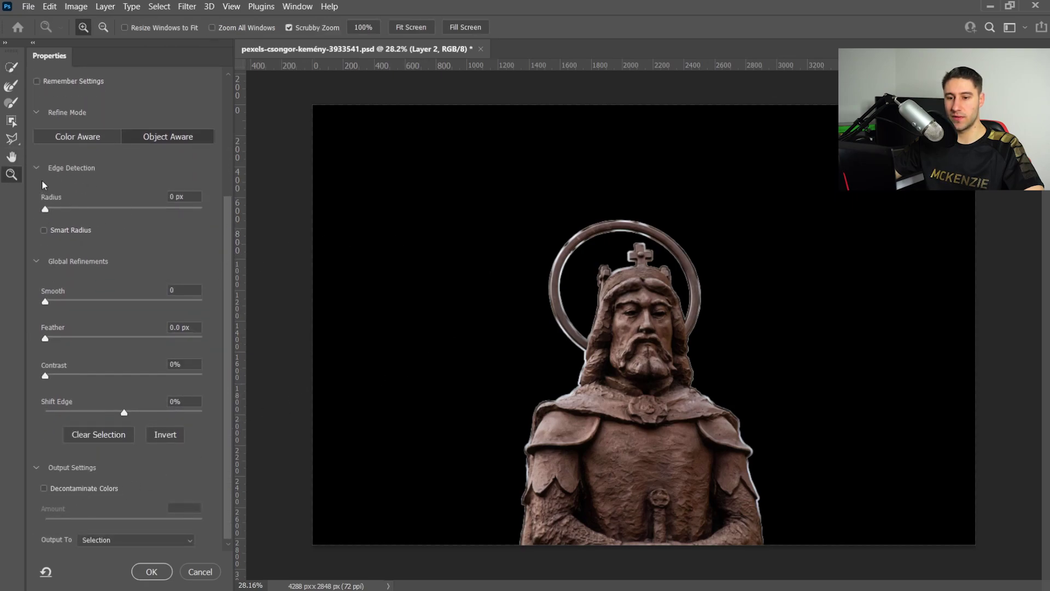
{"action": "mouse_move", "coordinate": [654, 304]}
{"action": "left_mouse_down"}
{"action": "mouse_move", "coordinate": [723, 234]}
{"action": "mouse_move", "coordinate": [751, 346]}
{"action": "left_mouse_up"}
{"action": "key", "text": "w"}
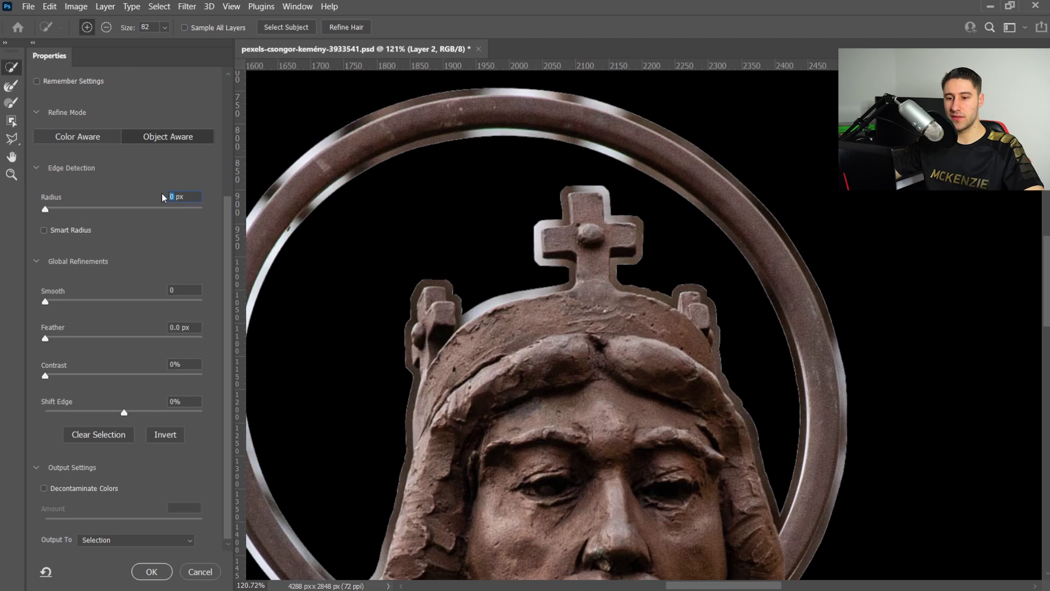
{"action": "left_click_drag", "start_coordinate": [46, 211], "coordinate": [57, 211]}
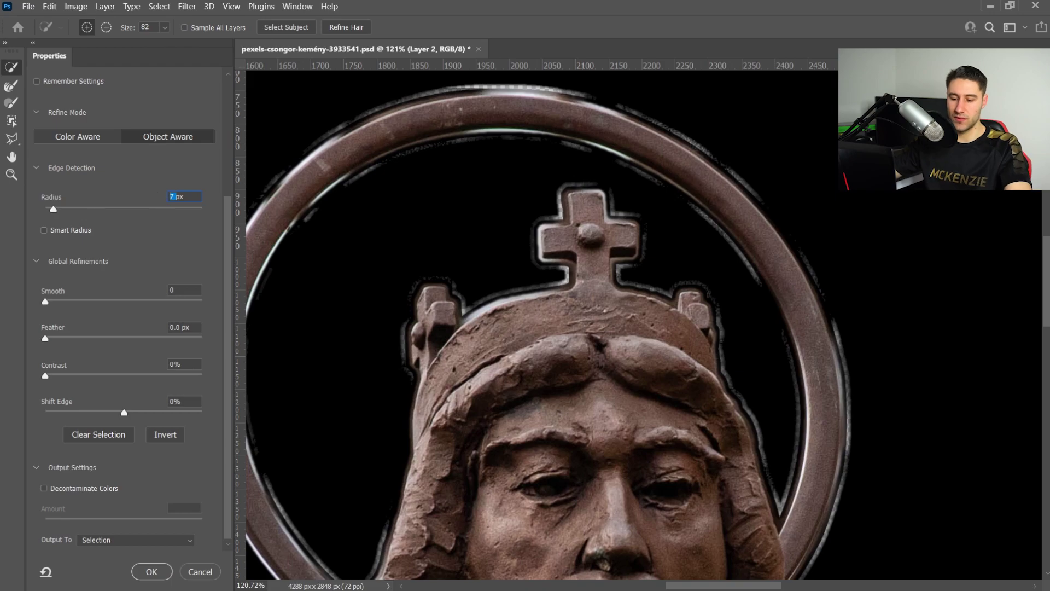
{"action": "type", "text": "10"}
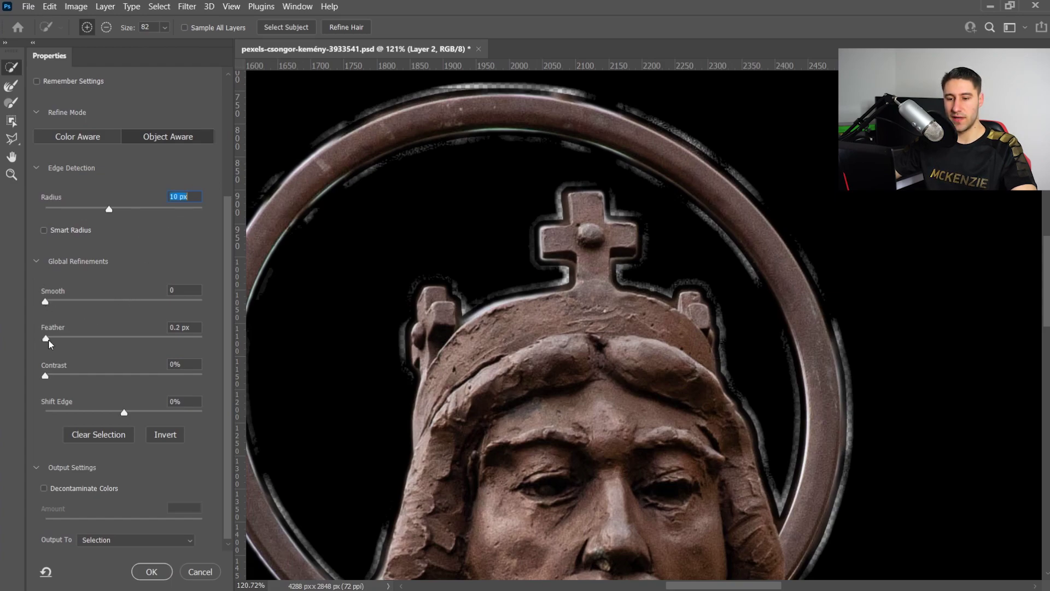
Set Feather 2.1 px, Contrast 100%, Smooth 24 and Shift Edge -50%.
{"action": "left_click_drag", "start_coordinate": [51, 343], "coordinate": [58, 343]}
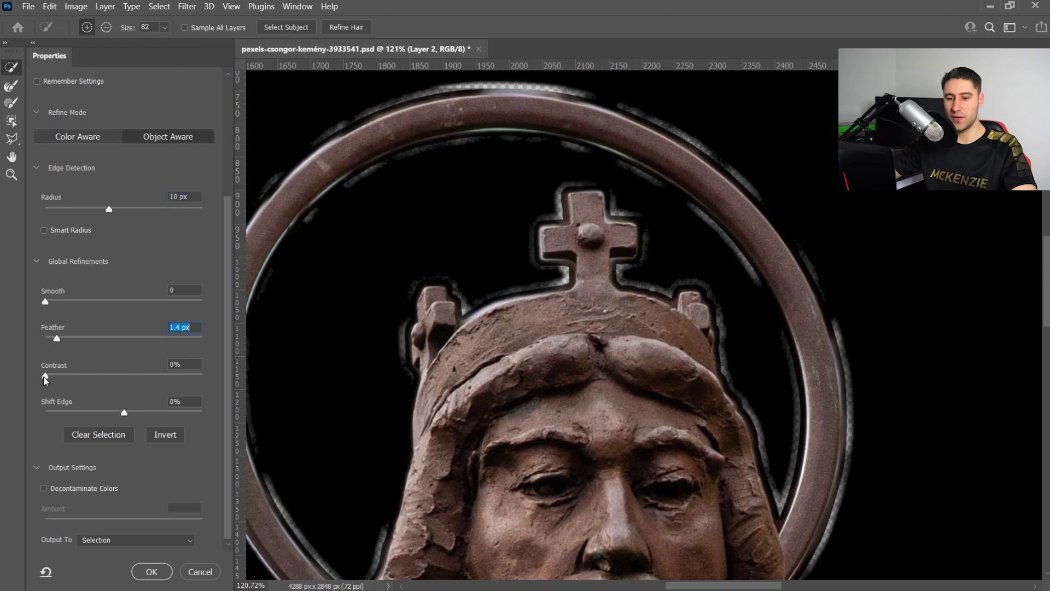
{"action": "left_click_drag", "start_coordinate": [45, 378], "coordinate": [202, 376]}
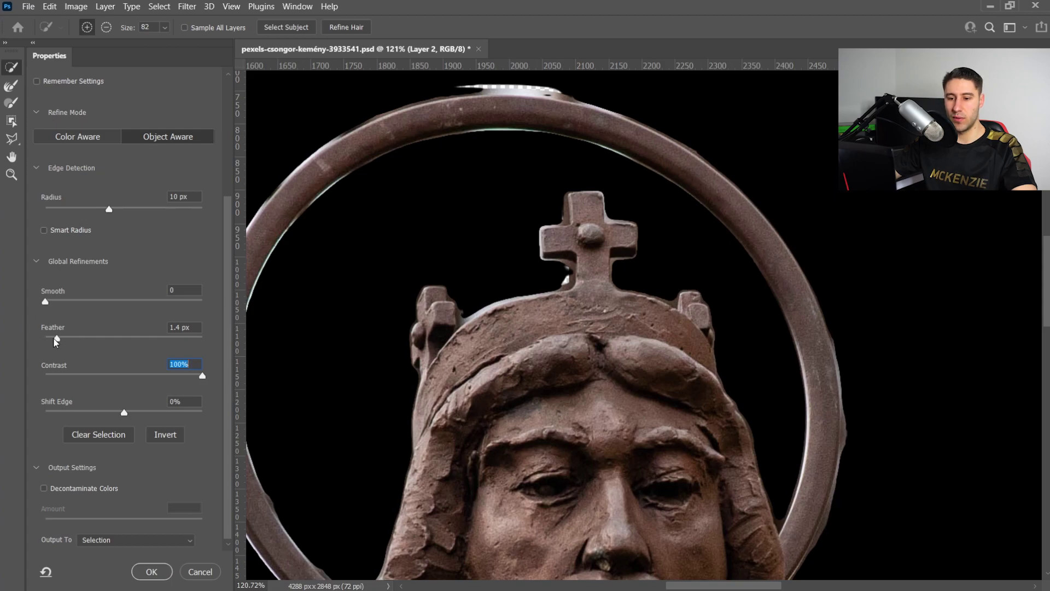
{"action": "left_click_drag", "start_coordinate": [59, 342], "coordinate": [63, 340]}
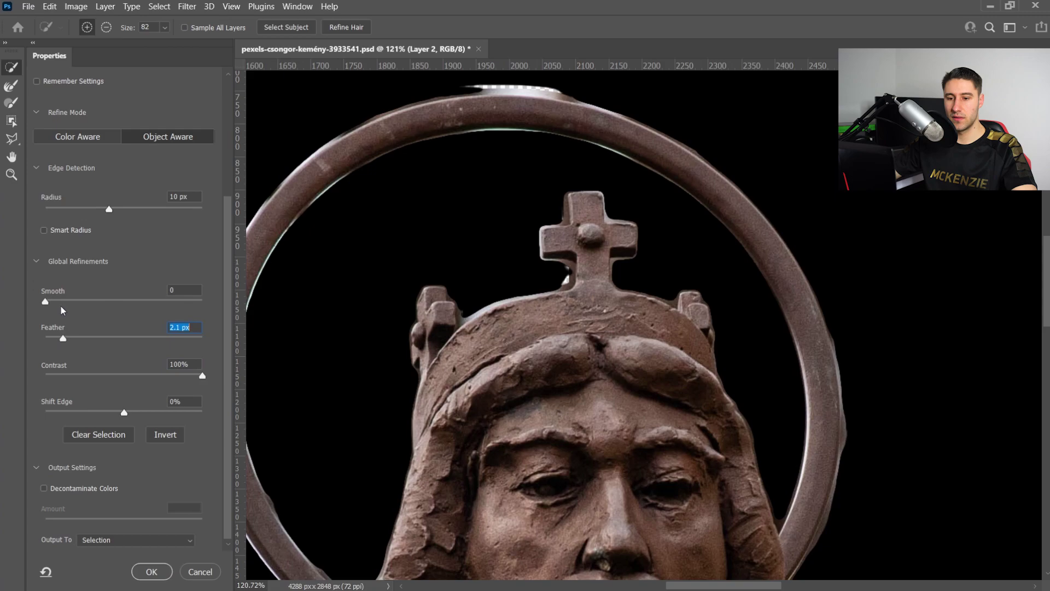
{"action": "left_click_drag", "start_coordinate": [57, 304], "coordinate": [82, 302]}
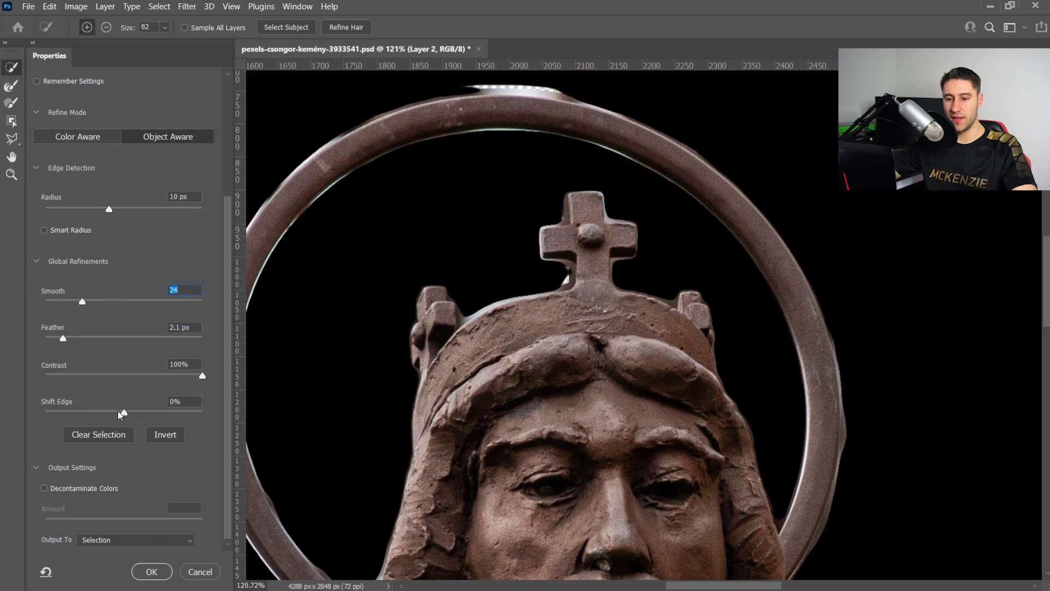
{"action": "left_click_drag", "start_coordinate": [125, 413], "coordinate": [85, 412]}
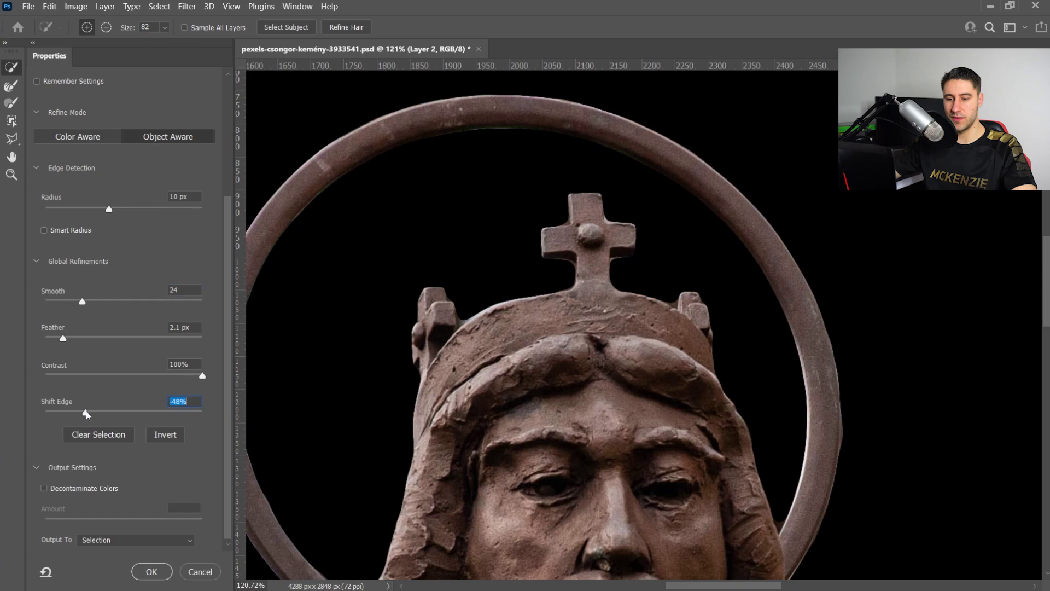
{"action": "left_click_drag", "start_coordinate": [88, 414], "coordinate": [86, 415]}
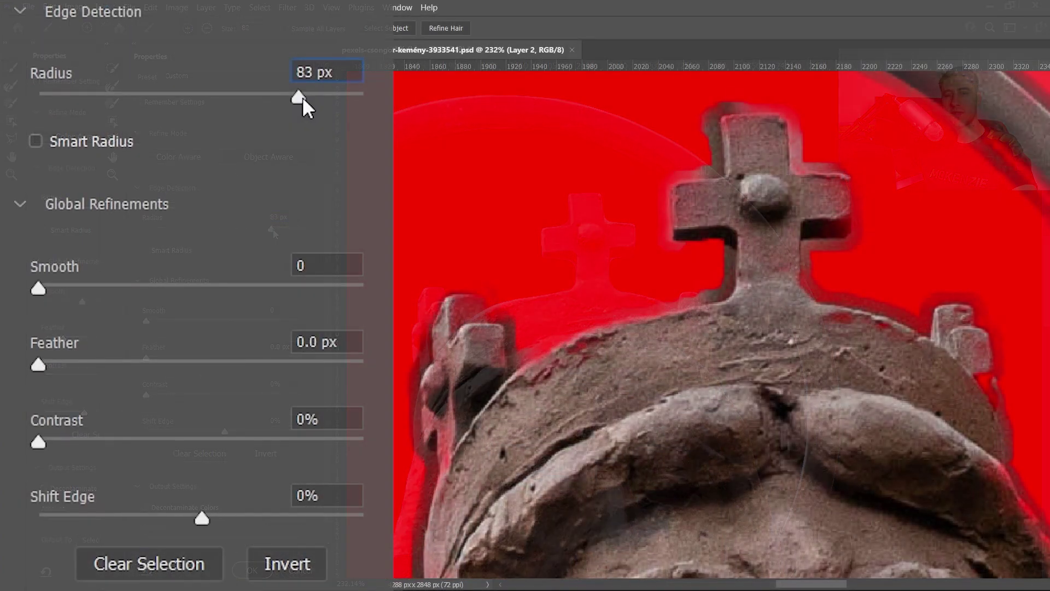
Set the edge detection Radius to 10 px.
{"action": "left_click_drag", "start_coordinate": [172, 208], "coordinate": [147, 211]}
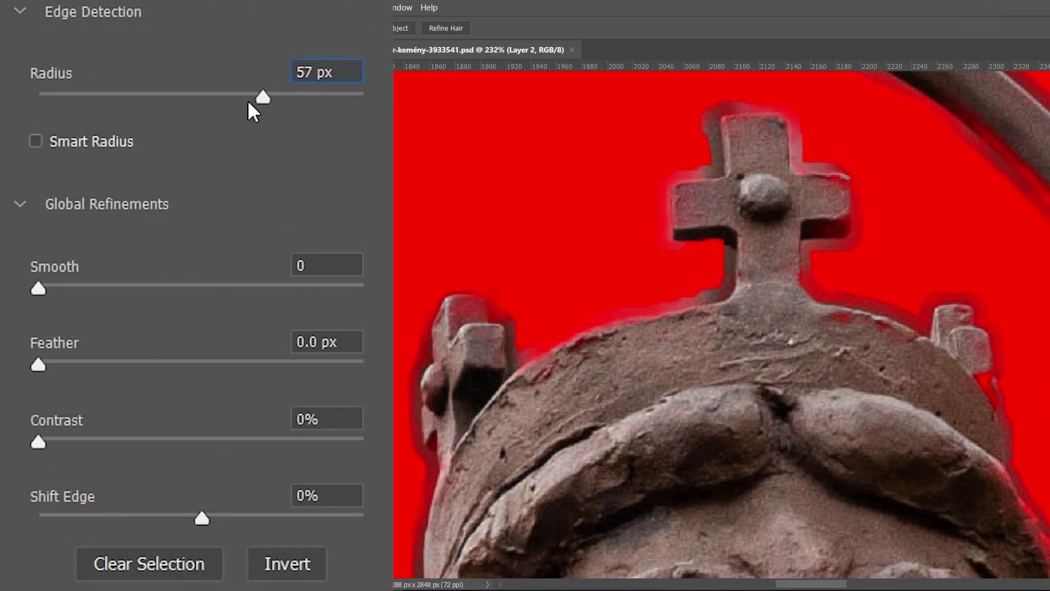
{"action": "left_click_drag", "start_coordinate": [248, 100], "coordinate": [217, 99]}
{"action": "double_click", "coordinate": [306, 73]}
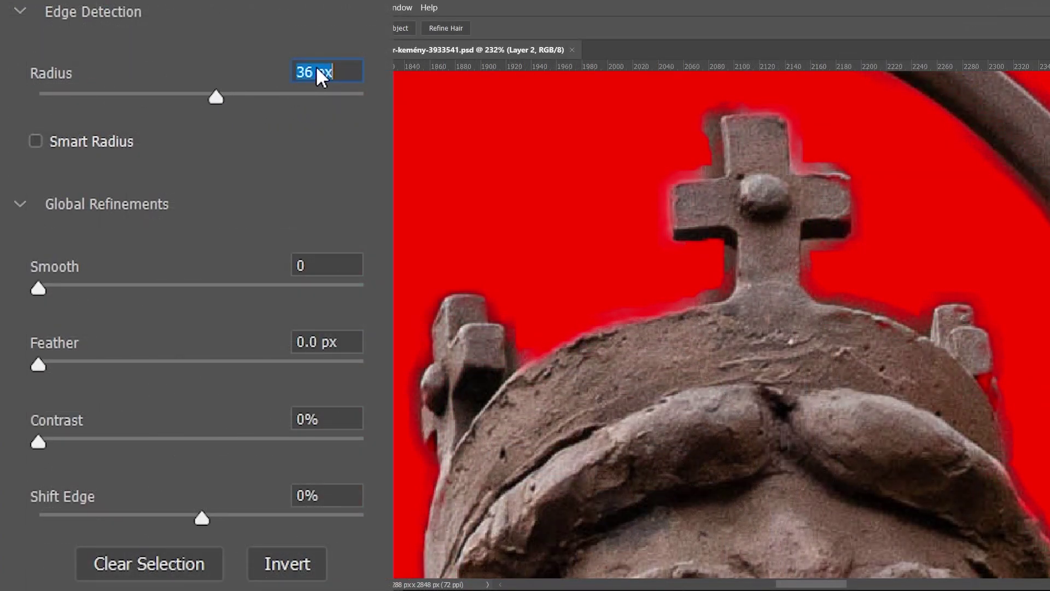
{"action": "left_click", "coordinate": [314, 68]}
{"action": "type", "text": "10"}
{"action": "left_click", "coordinate": [330, 265]}
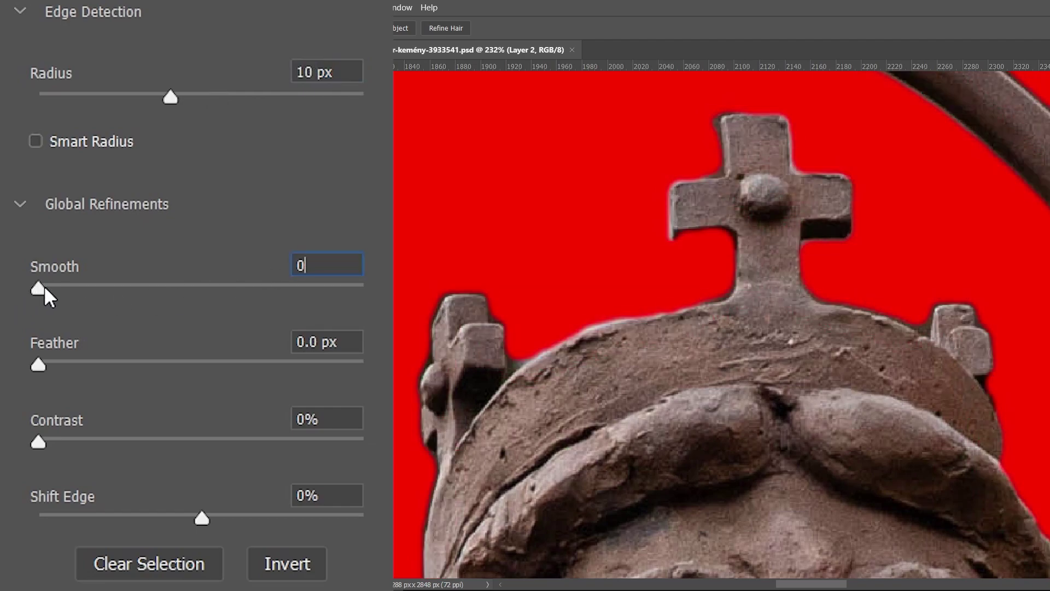
Set Smooth to 0, Feather to 1.5 px and Contrast to 100%.
{"action": "left_click_drag", "start_coordinate": [43, 289], "coordinate": [367, 293]}
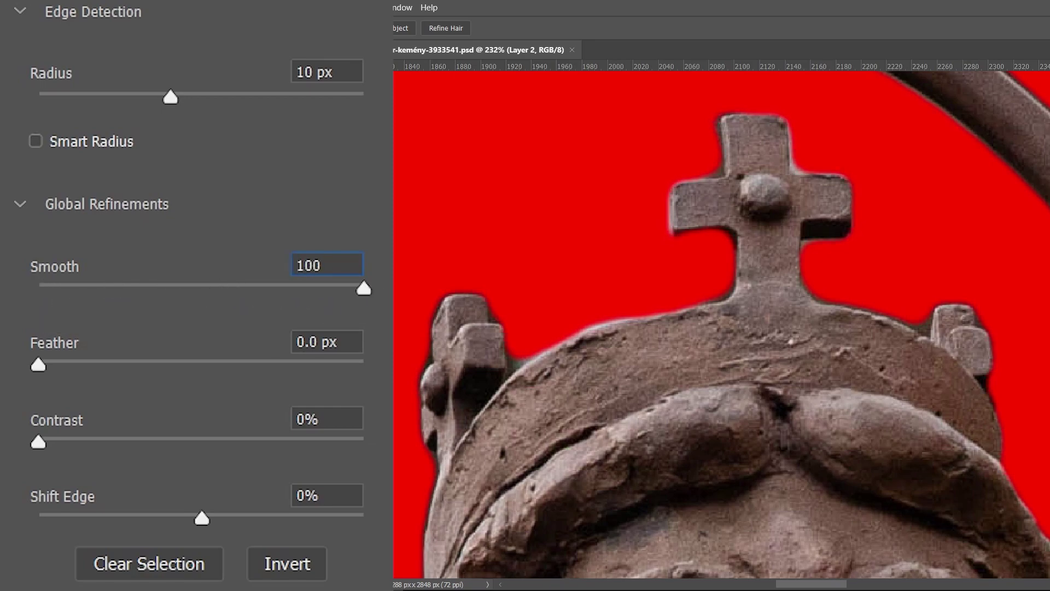
{"action": "double_click", "coordinate": [309, 265]}
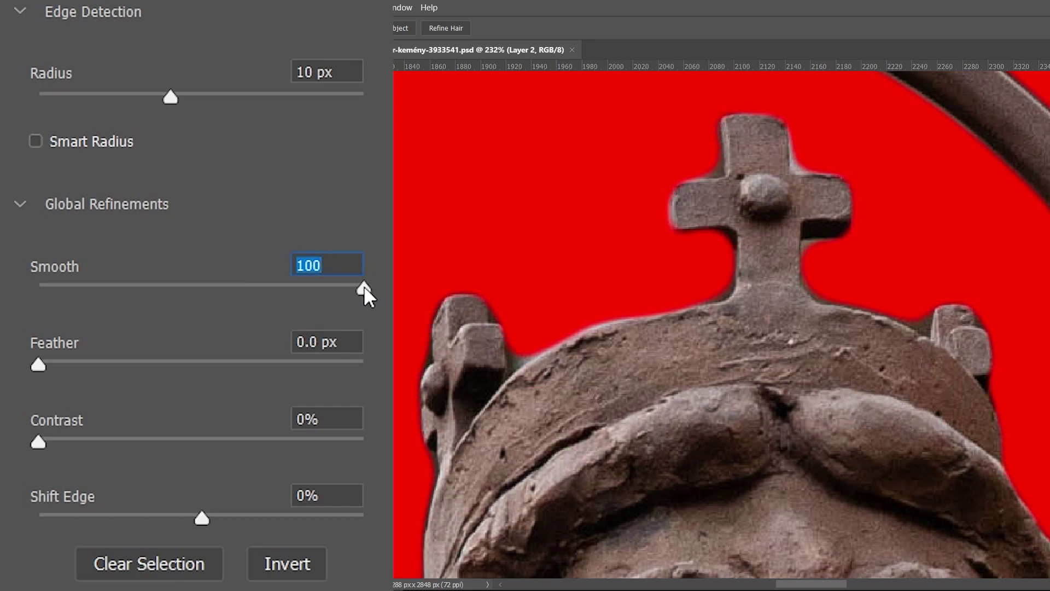
{"action": "type", "text": "0"}
{"action": "key", "text": "Return"}
{"action": "left_click", "coordinate": [316, 342]}
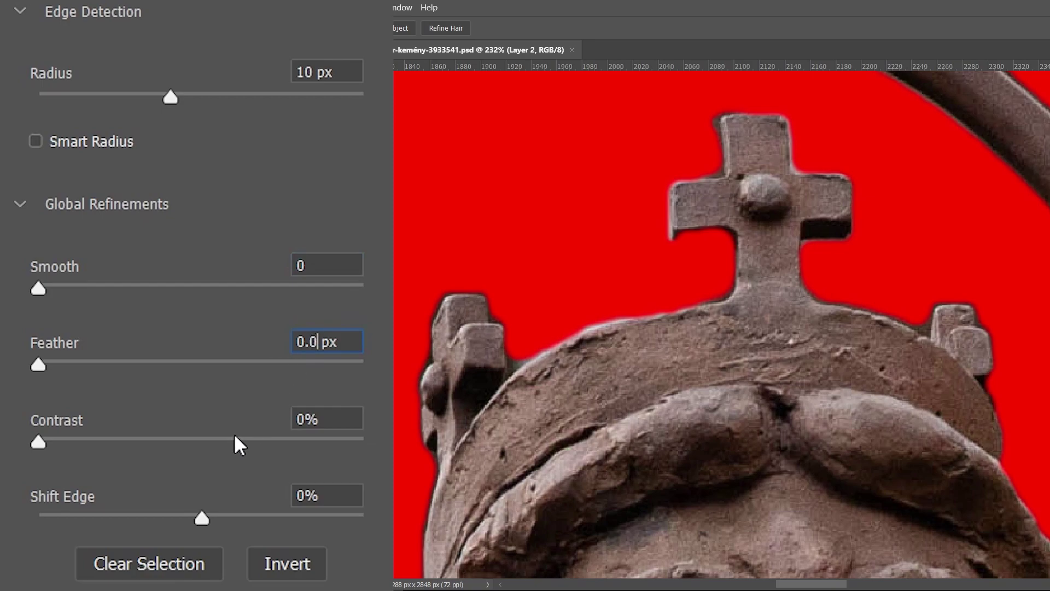
{"action": "left_click_drag", "start_coordinate": [40, 364], "coordinate": [102, 362]}
{"action": "left_click_drag", "start_coordinate": [38, 442], "coordinate": [404, 391]}
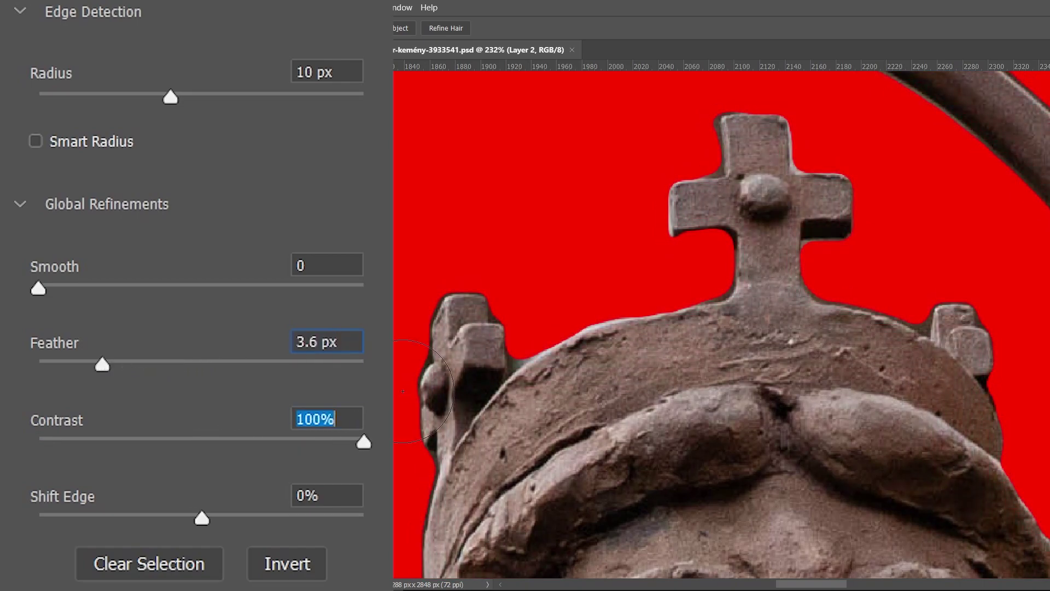
{"action": "left_click_drag", "start_coordinate": [99, 361], "coordinate": [65, 362]}
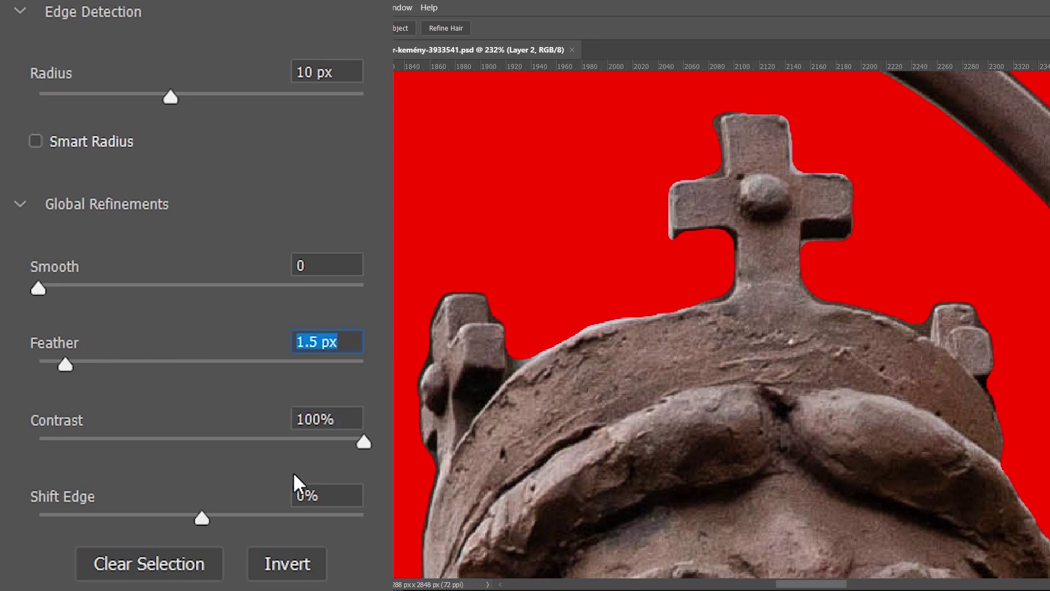
Set Shift Edge to -50%, typing the value to make it exact.
{"action": "mouse_move", "coordinate": [204, 519]}
{"action": "left_mouse_down"}
{"action": "mouse_move", "coordinate": [225, 517]}
{"action": "mouse_move", "coordinate": [205, 507]}
{"action": "left_mouse_up"}
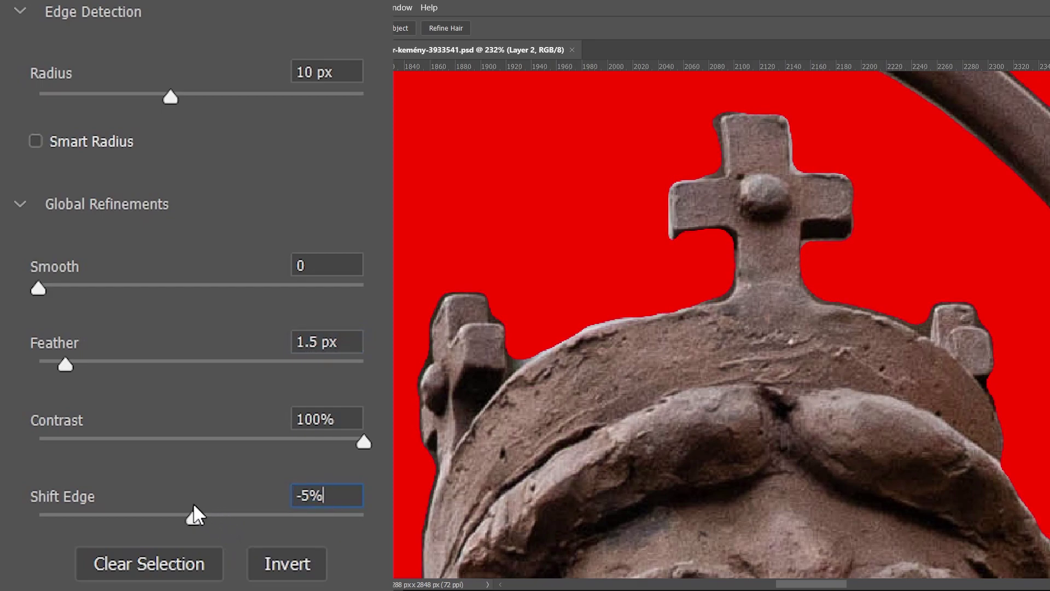
{"action": "left_click_drag", "start_coordinate": [194, 504], "coordinate": [120, 491]}
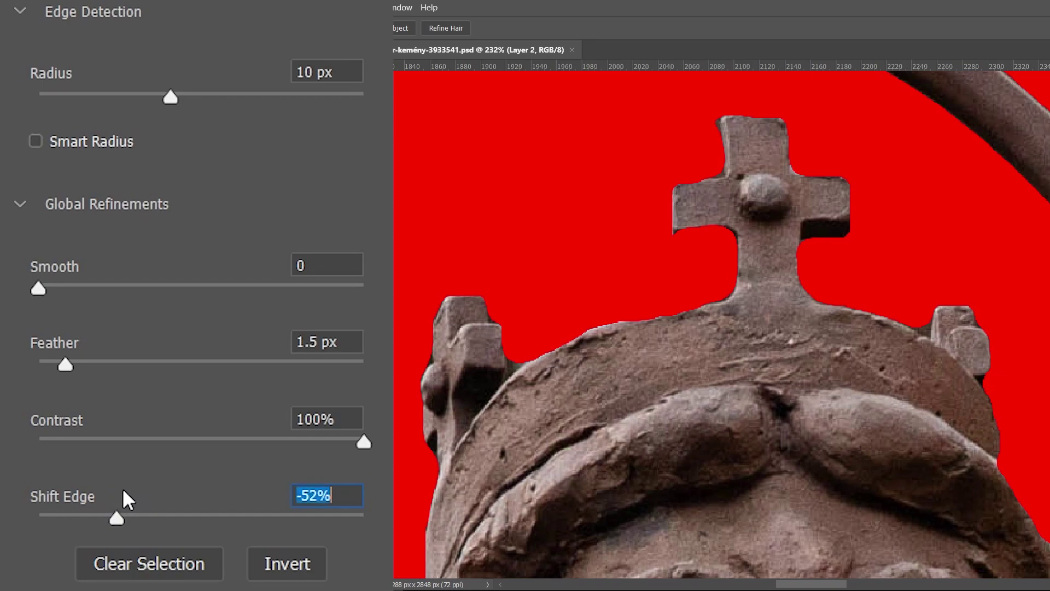
{"action": "left_click_drag", "start_coordinate": [319, 495], "coordinate": [302, 493]}
{"action": "key", "text": "BackSpace"}
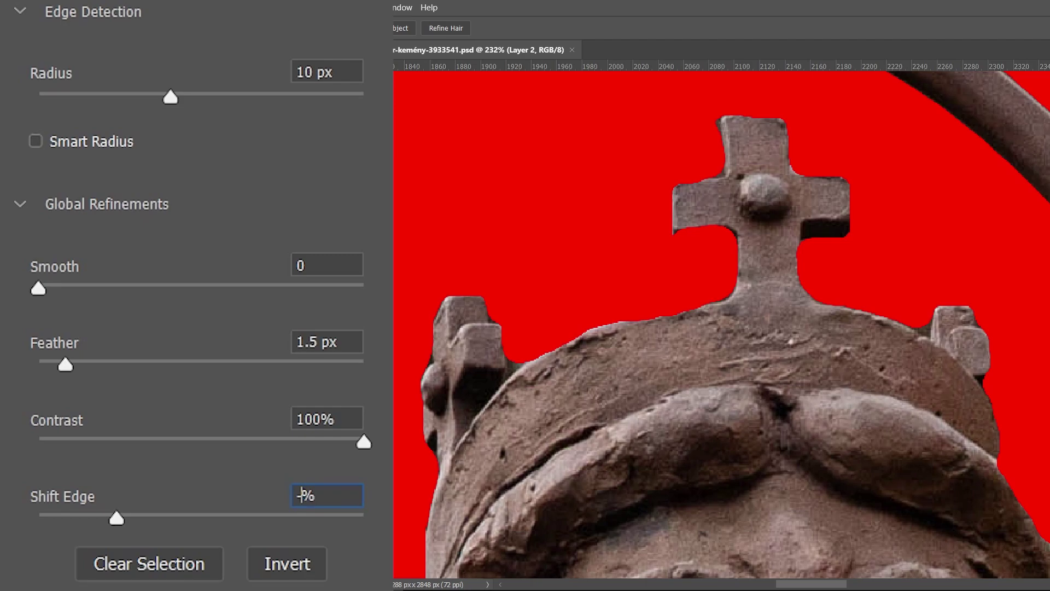
{"action": "type", "text": "50"}
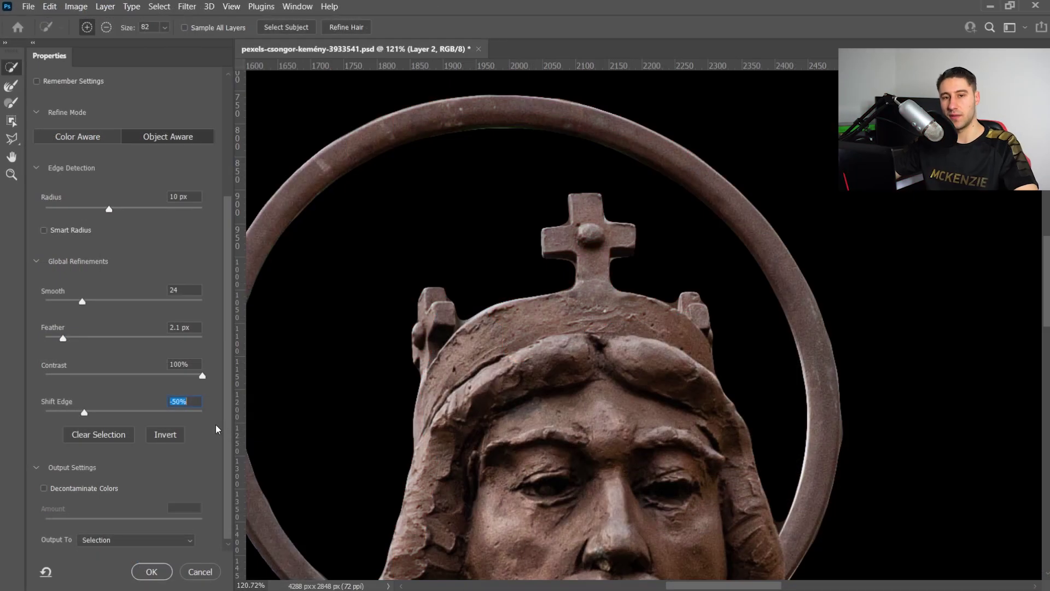
Zoom in close on the cross's neck and drag Smooth down to 0.
{"action": "key", "text": "space"}
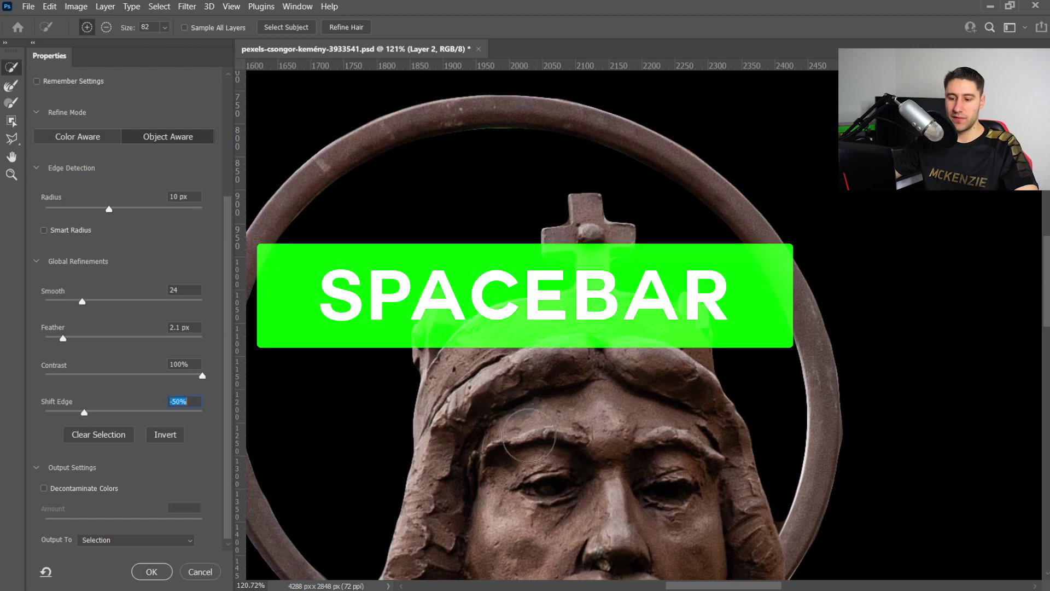
{"action": "mouse_move", "coordinate": [527, 419]}
{"action": "left_mouse_down"}
{"action": "mouse_move", "coordinate": [573, 359]}
{"action": "mouse_move", "coordinate": [553, 357]}
{"action": "mouse_move", "coordinate": [734, 364]}
{"action": "mouse_move", "coordinate": [596, 219]}
{"action": "mouse_move", "coordinate": [682, 260]}
{"action": "mouse_move", "coordinate": [677, 283]}
{"action": "left_mouse_up"}
{"action": "left_click_drag", "start_coordinate": [548, 88], "coordinate": [541, 246]}
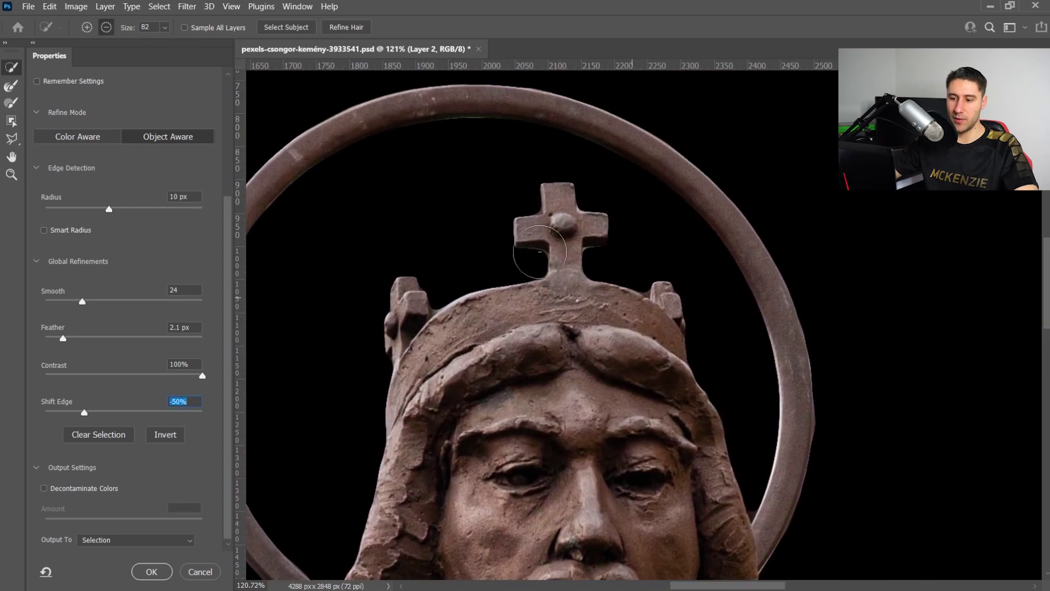
{"action": "left_click", "coordinate": [11, 174]}
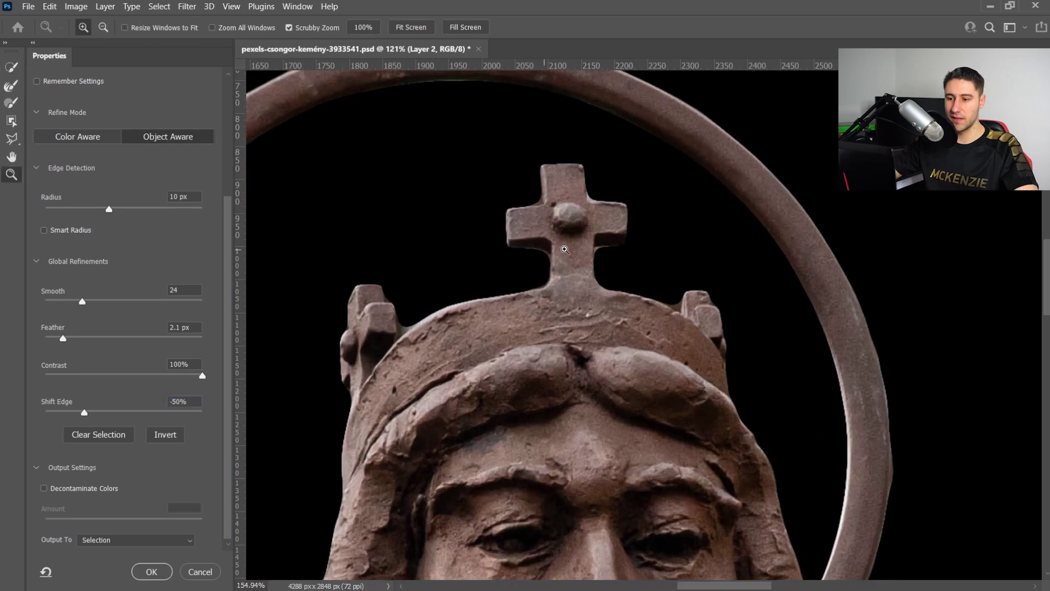
{"action": "left_click_drag", "start_coordinate": [543, 252], "coordinate": [618, 244]}
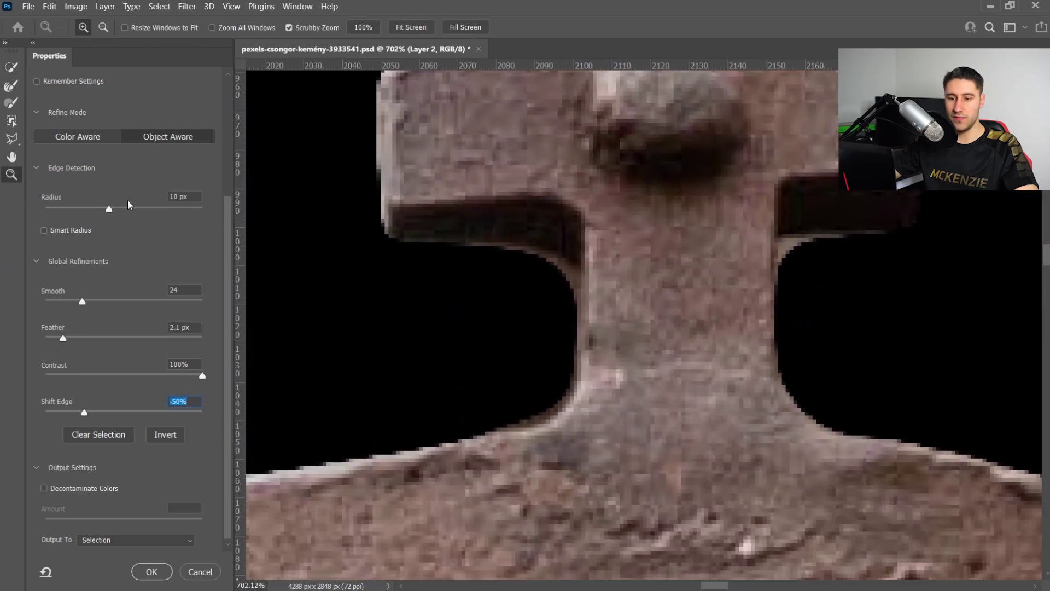
{"action": "left_click_drag", "start_coordinate": [71, 302], "coordinate": [67, 301]}
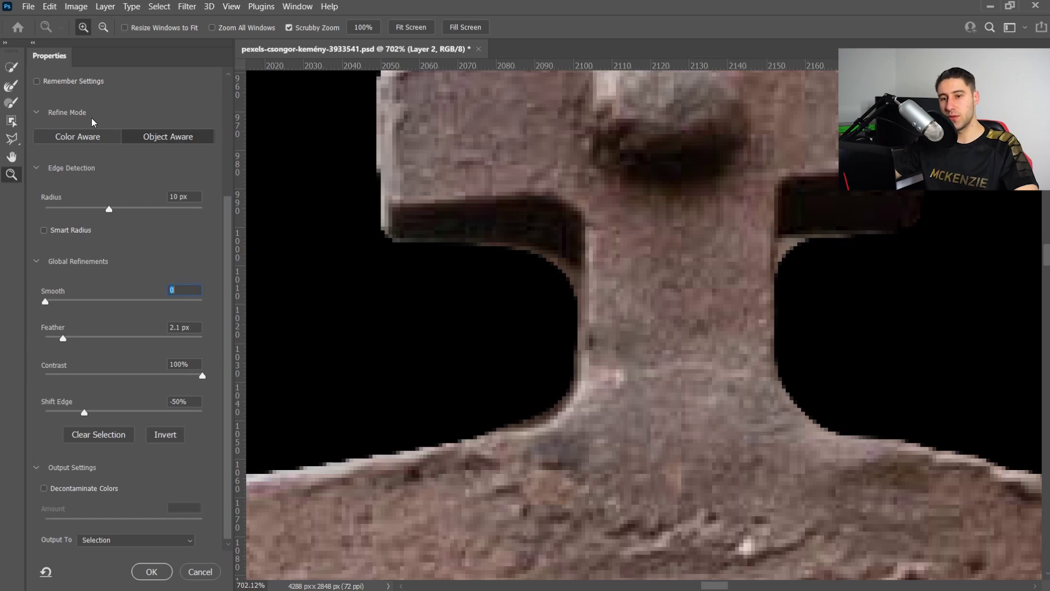
{"action": "left_click", "coordinate": [15, 143]}
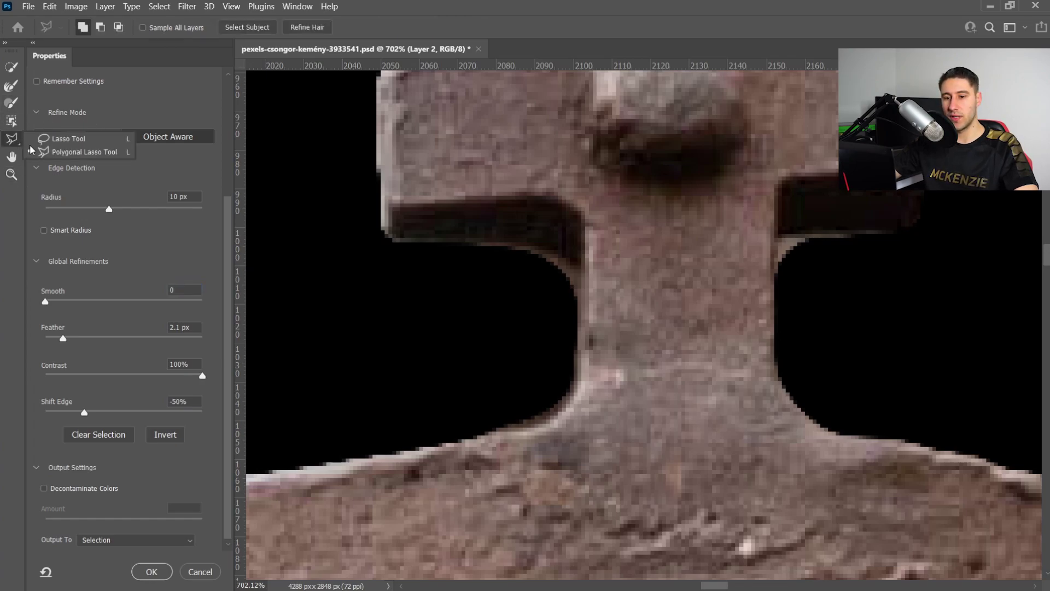
With Radius 0 px, outline the neck's right edge using Polygonal Lasso and set view Opacity to 100%.
{"action": "left_click", "coordinate": [79, 152]}
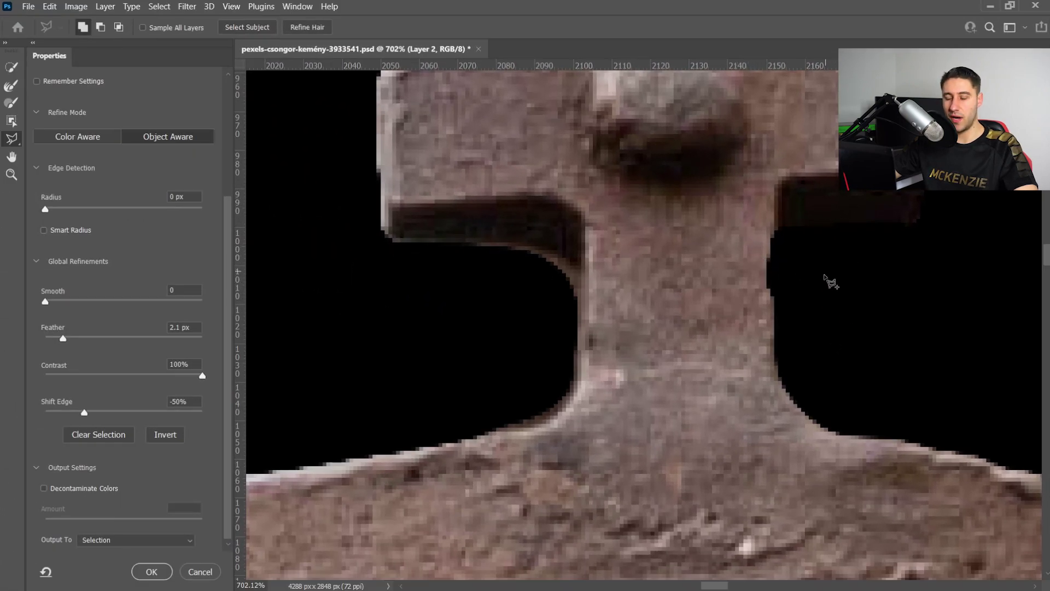
{"action": "left_click", "coordinate": [776, 224]}
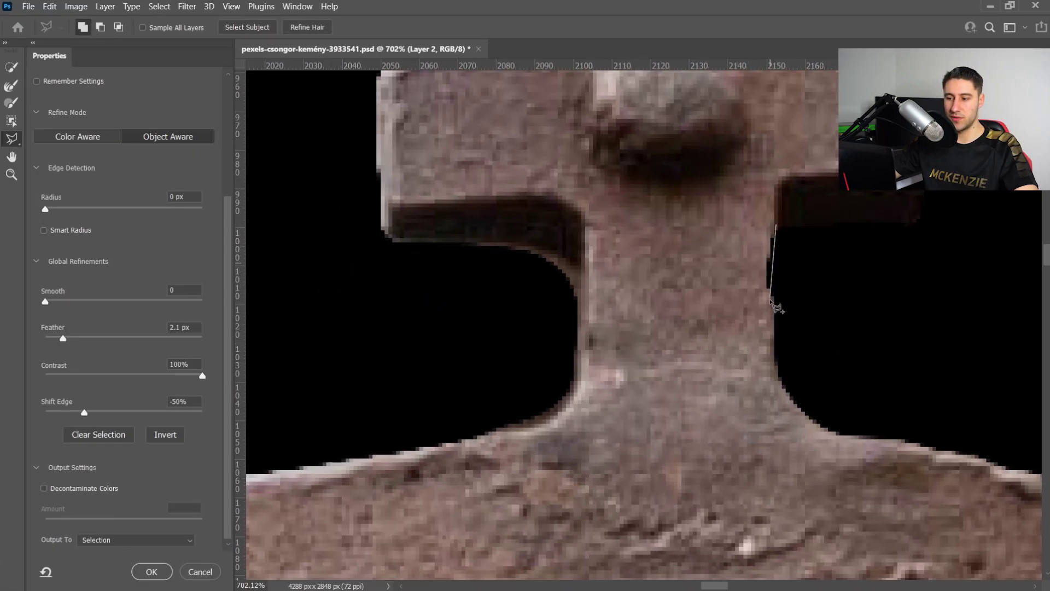
{"action": "left_click", "coordinate": [773, 311]}
{"action": "left_click", "coordinate": [737, 294]}
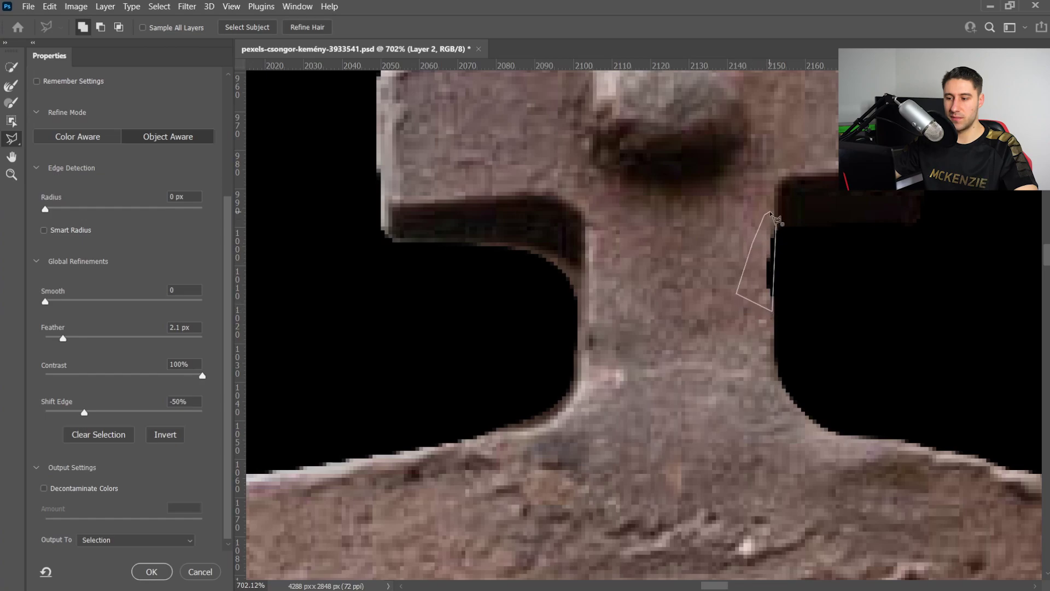
{"action": "left_click", "coordinate": [776, 219]}
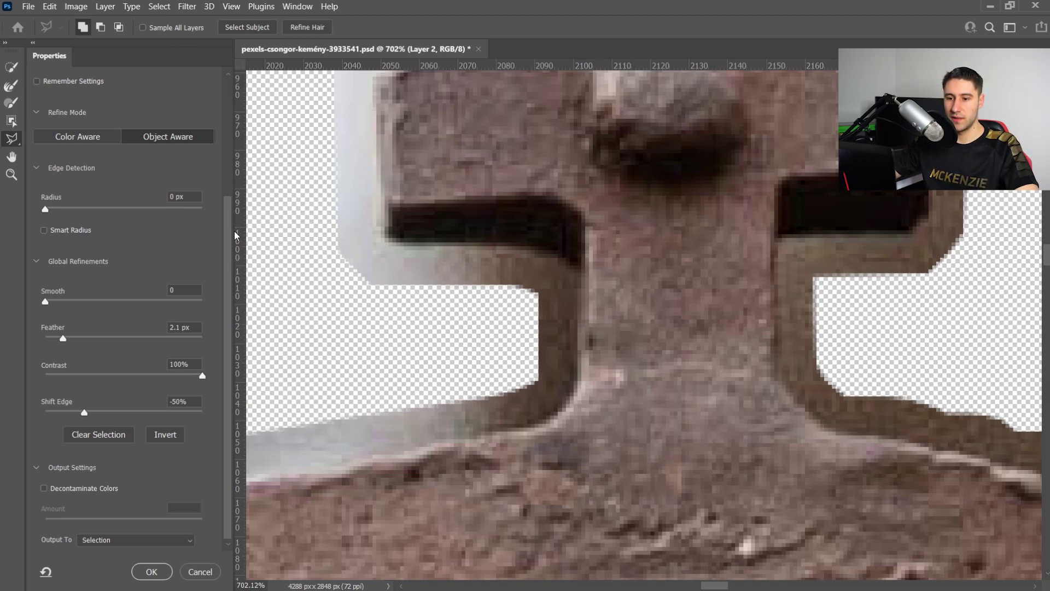
{"action": "scroll", "coordinate": [221, 218], "scroll_direction": "up", "scroll_amount": 5}
{"action": "left_click_drag", "start_coordinate": [203, 162], "coordinate": [225, 170]}
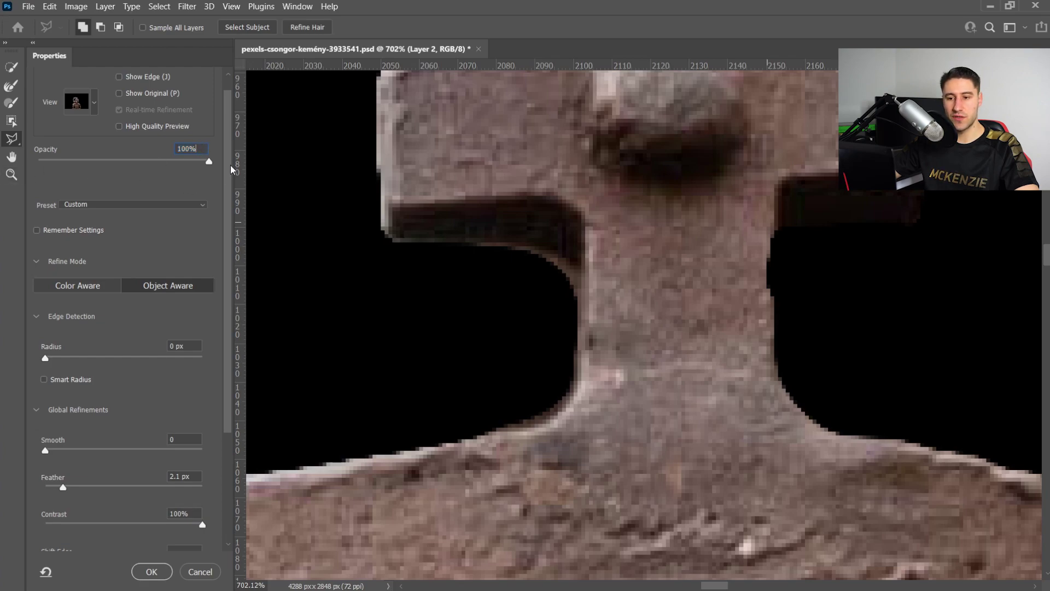
Output the refined edge to a new layer, Layer 2 copy, and zoom out to the full image.
{"action": "scroll", "coordinate": [199, 344], "scroll_direction": "down", "scroll_amount": 6}
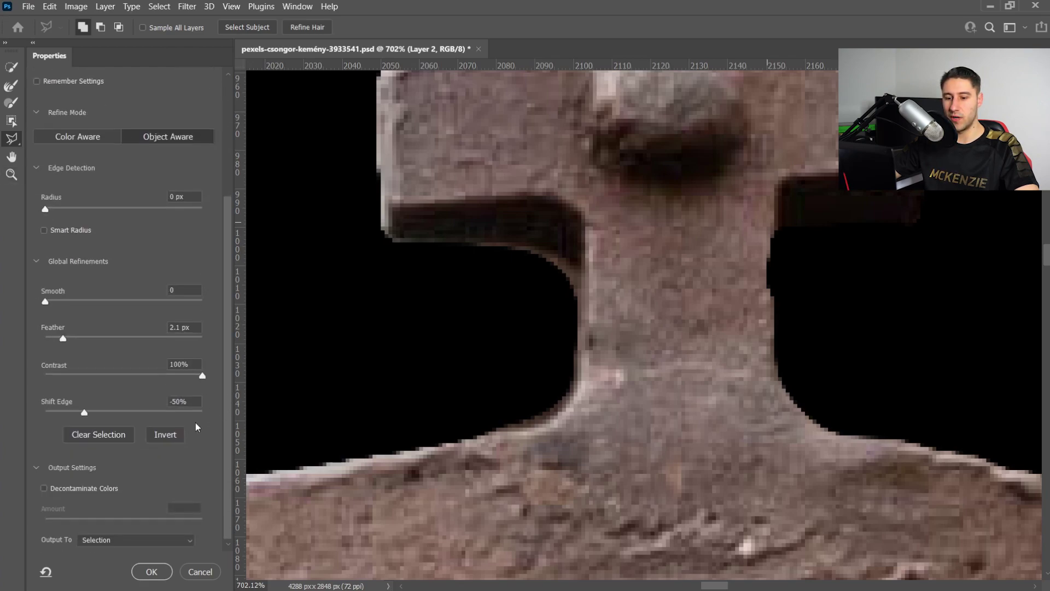
{"action": "left_click", "coordinate": [108, 542]}
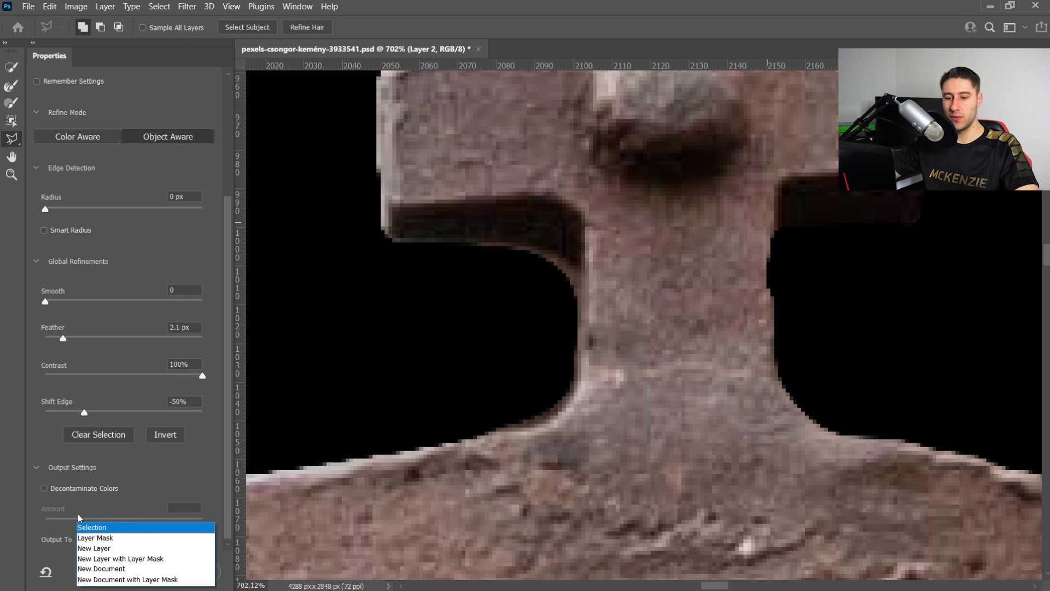
{"action": "left_click", "coordinate": [111, 549]}
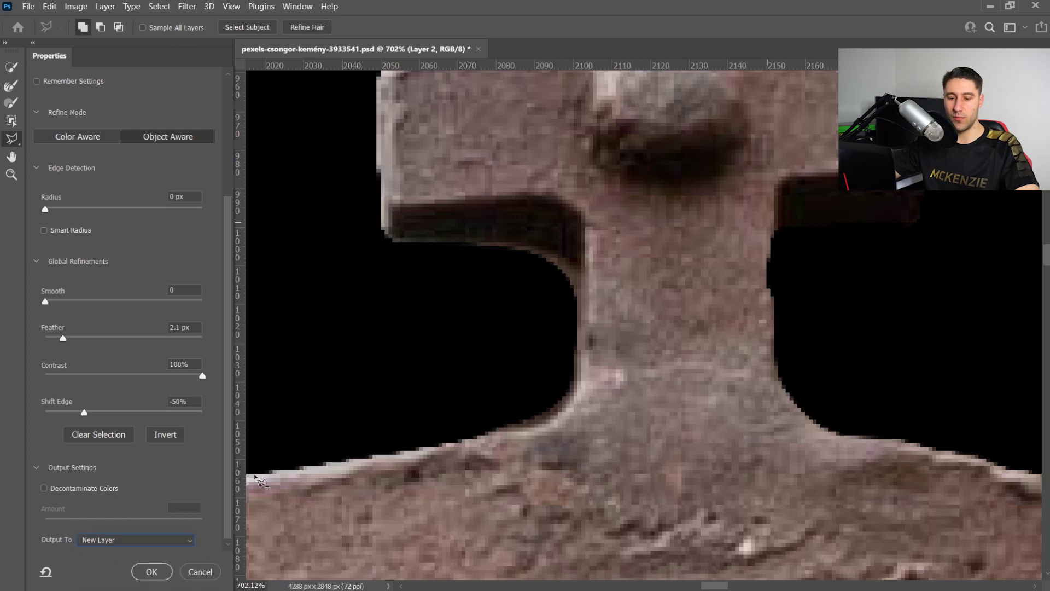
{"action": "left_click", "coordinate": [153, 572]}
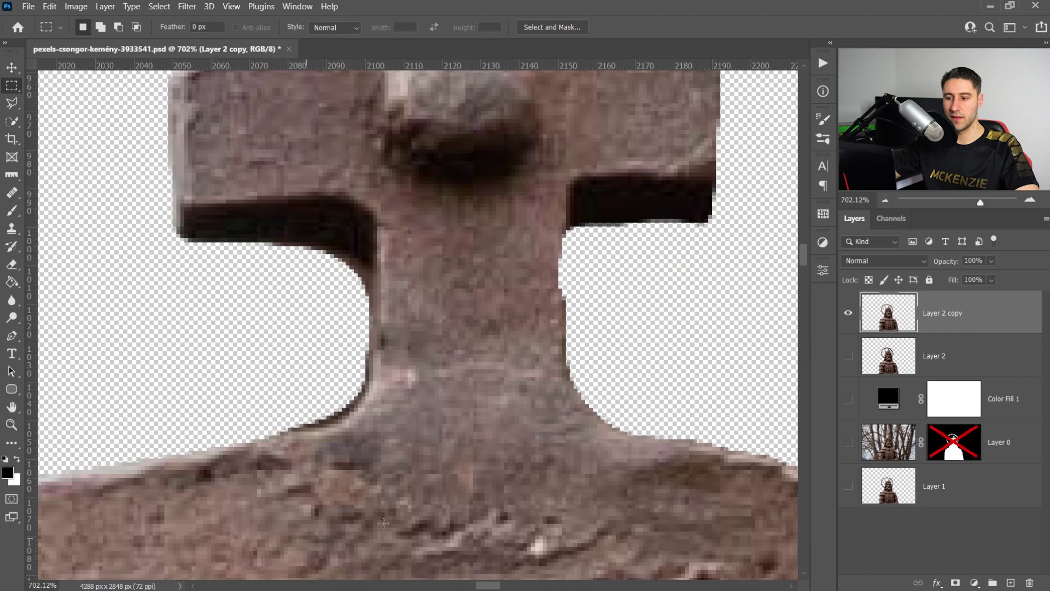
{"action": "scroll", "coordinate": [660, 373], "scroll_direction": "down", "scroll_amount": 8}
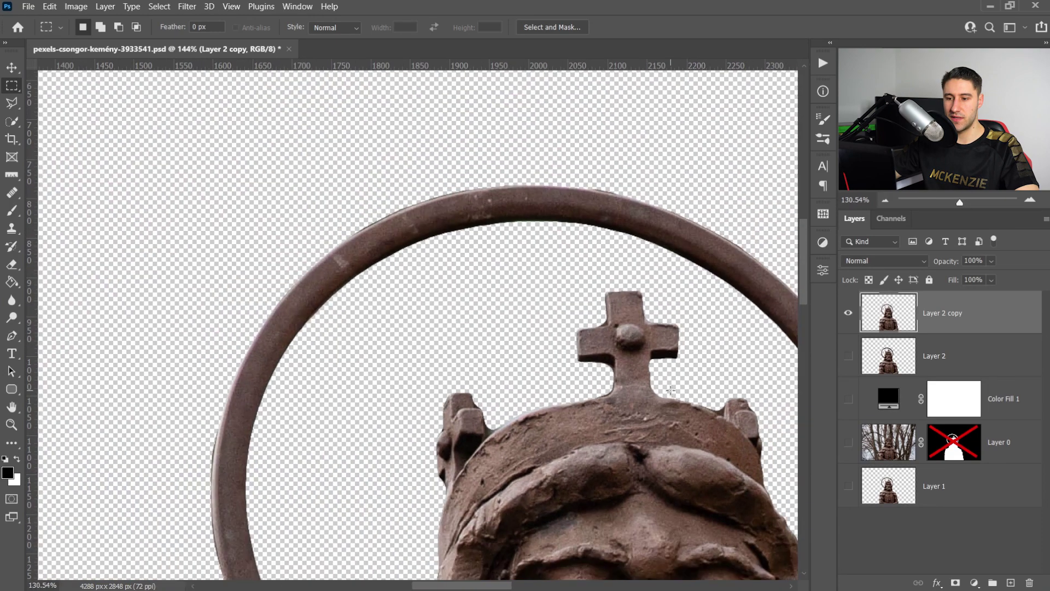
{"action": "scroll", "coordinate": [670, 390], "scroll_direction": "down", "scroll_amount": 5}
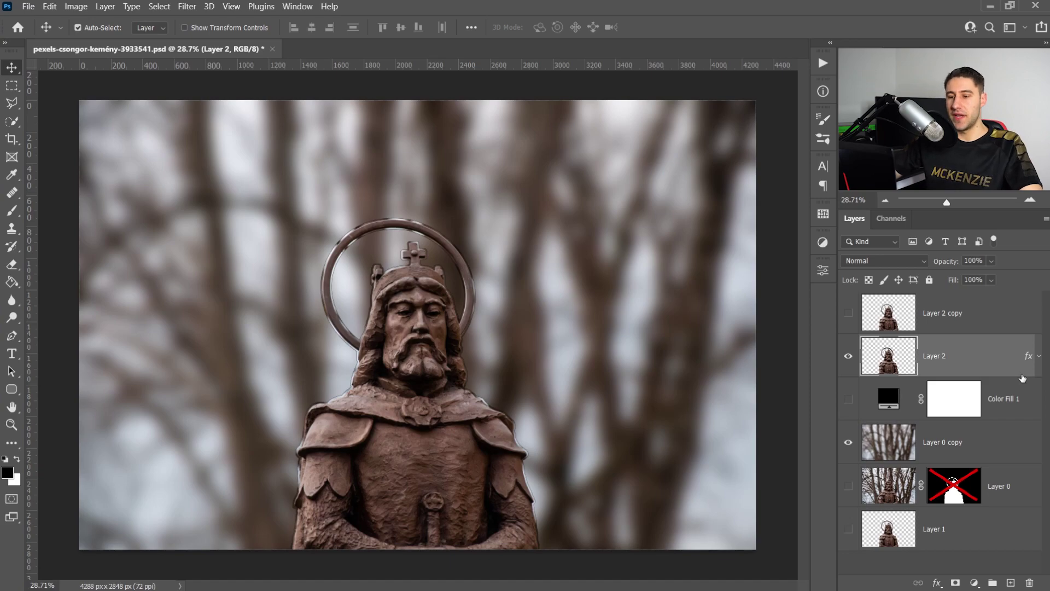
Give Layer 2 a 10 px inside Stroke with Screen blend mode in Blending Options.
{"action": "right_click", "coordinate": [956, 346]}
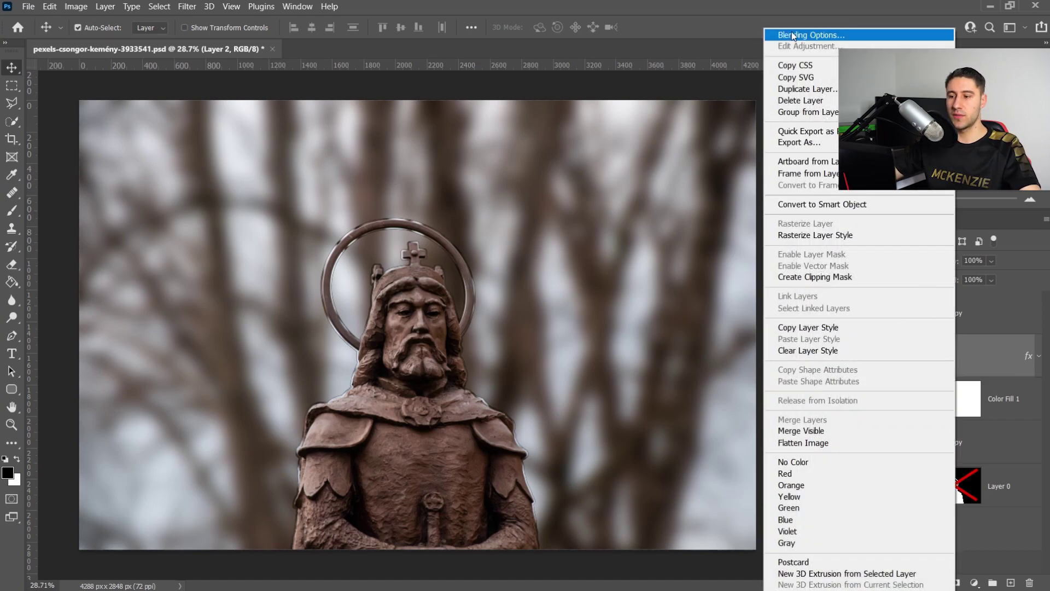
{"action": "left_click", "coordinate": [813, 37]}
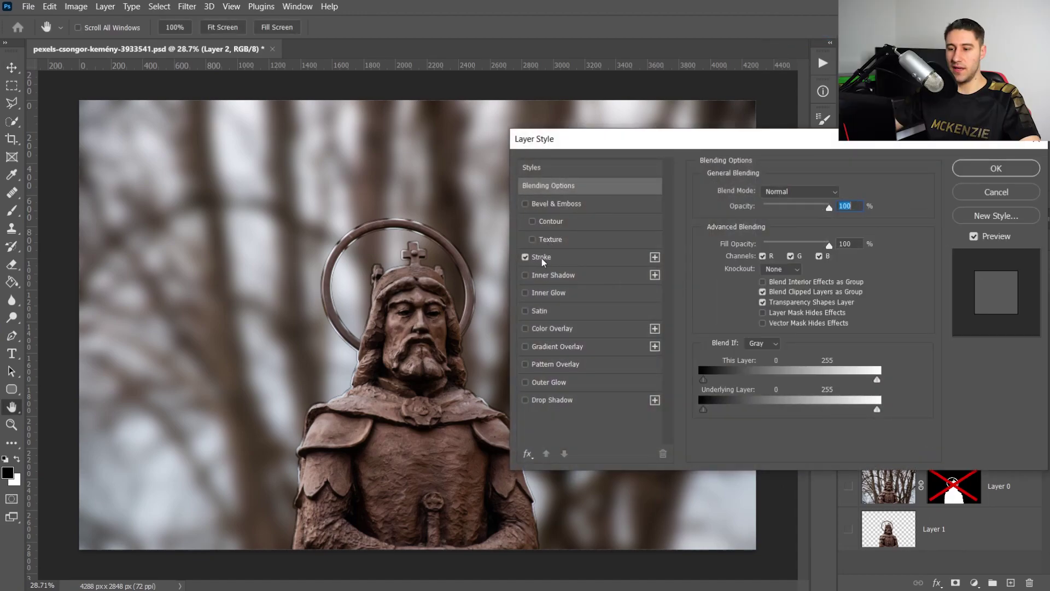
{"action": "left_click", "coordinate": [524, 257]}
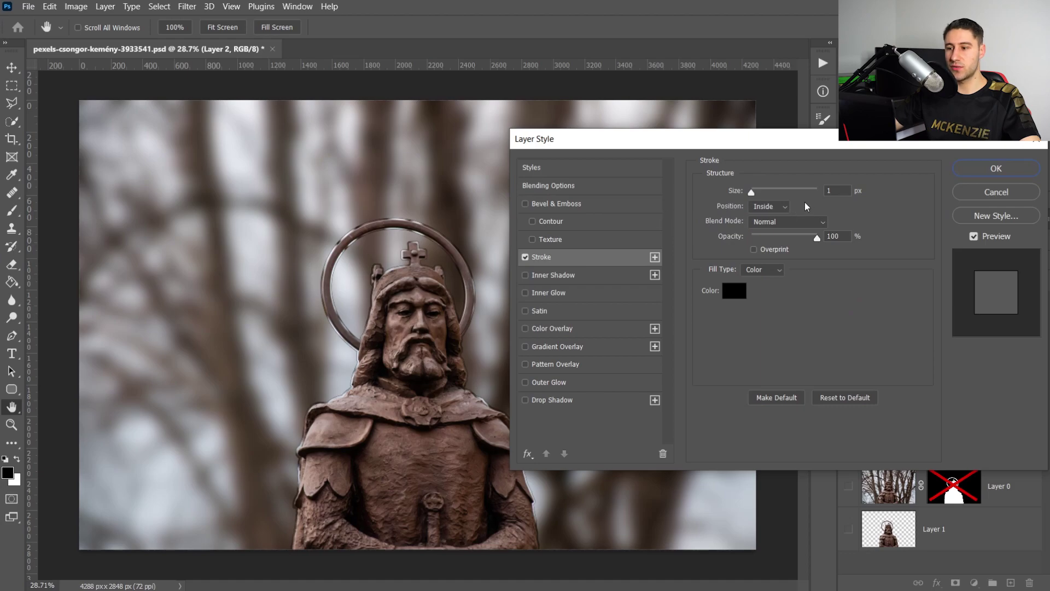
{"action": "left_click", "coordinate": [841, 191]}
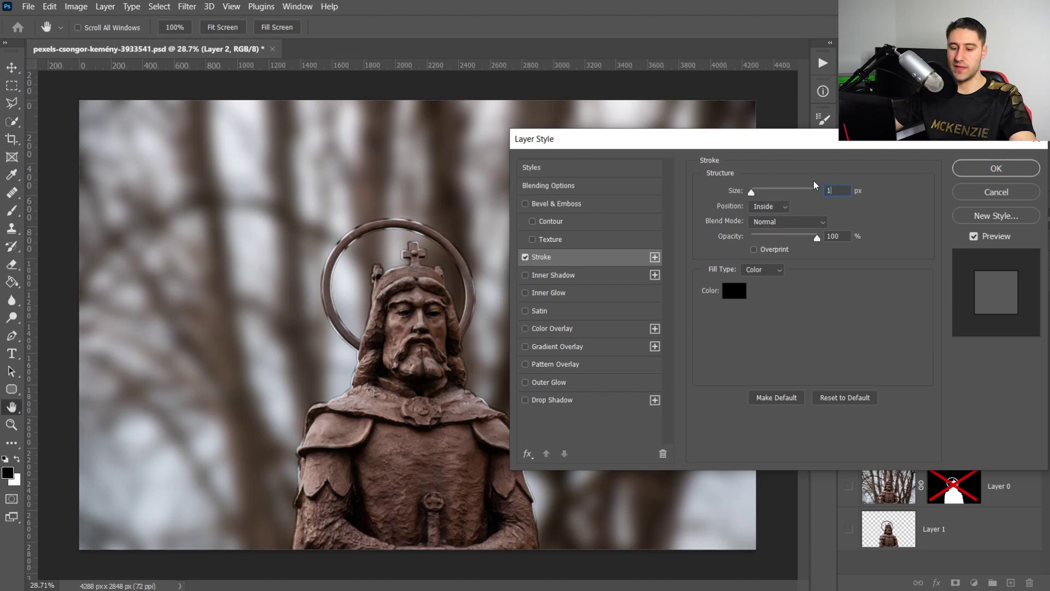
{"action": "type", "text": "0"}
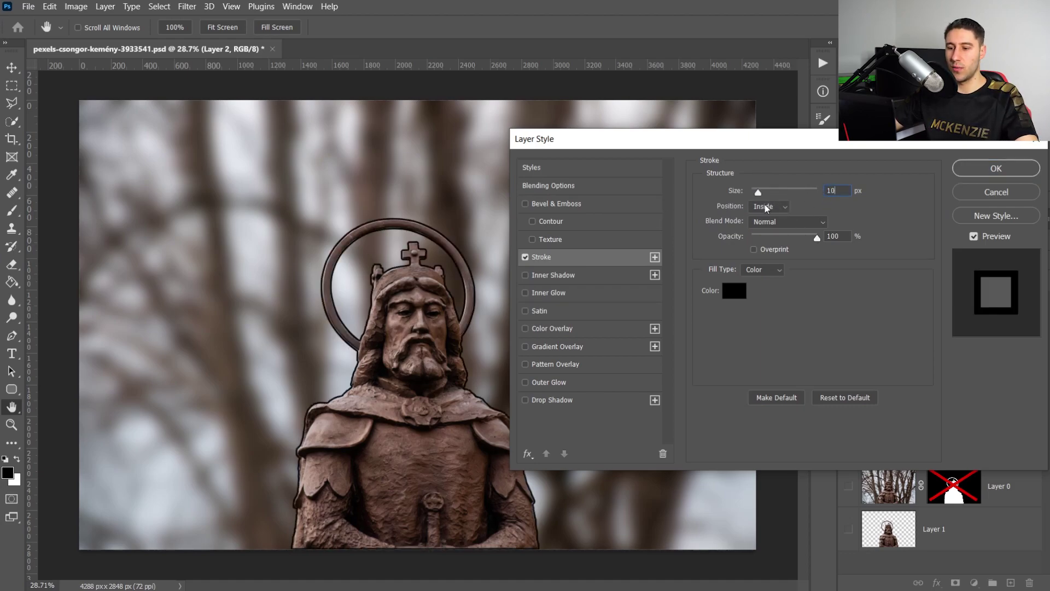
{"action": "left_click", "coordinate": [766, 208]}
{"action": "left_click", "coordinate": [757, 228]}
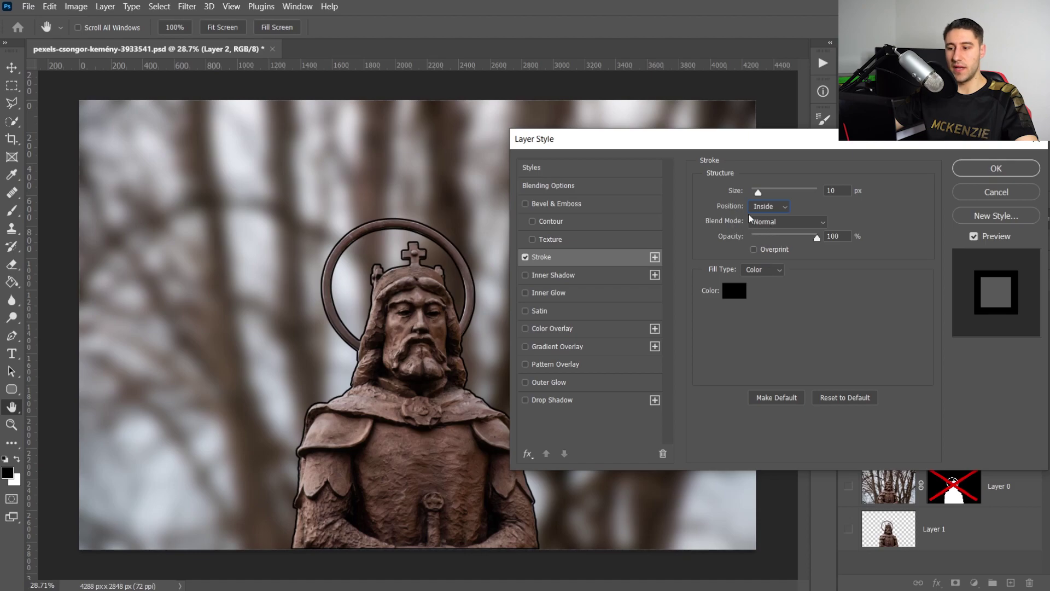
{"action": "left_click", "coordinate": [771, 223]}
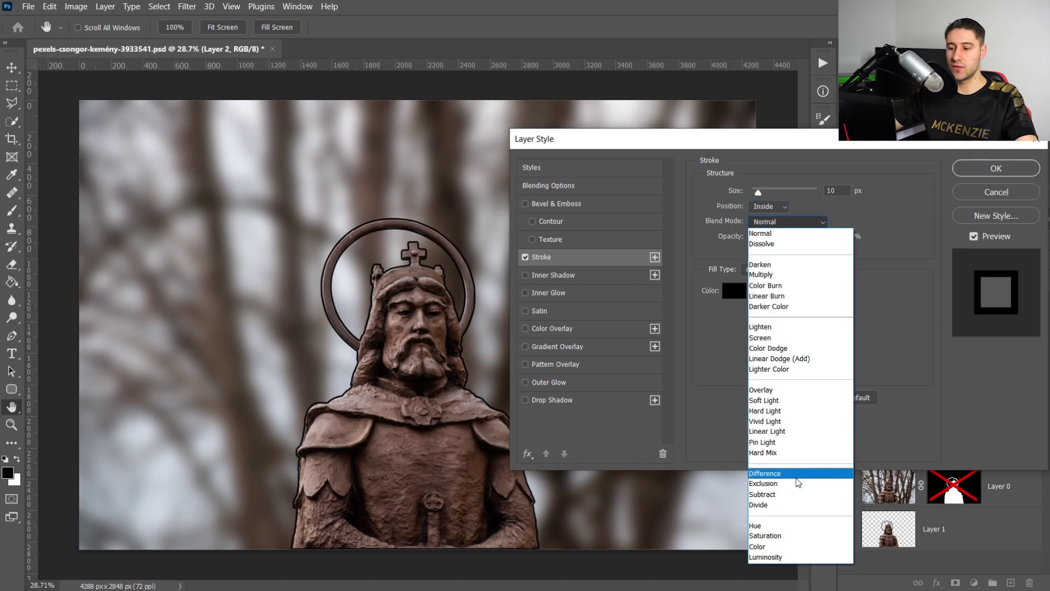
{"action": "left_click", "coordinate": [781, 337]}
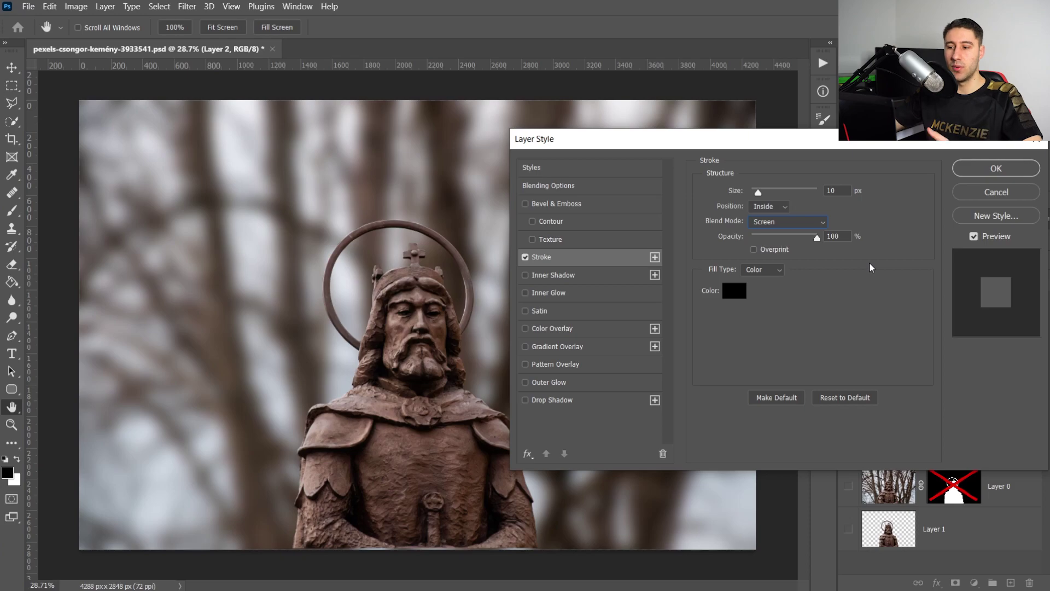
Apply the stroke and inspect the statue's head, face and halo edges up close.
{"action": "key", "text": "Return"}
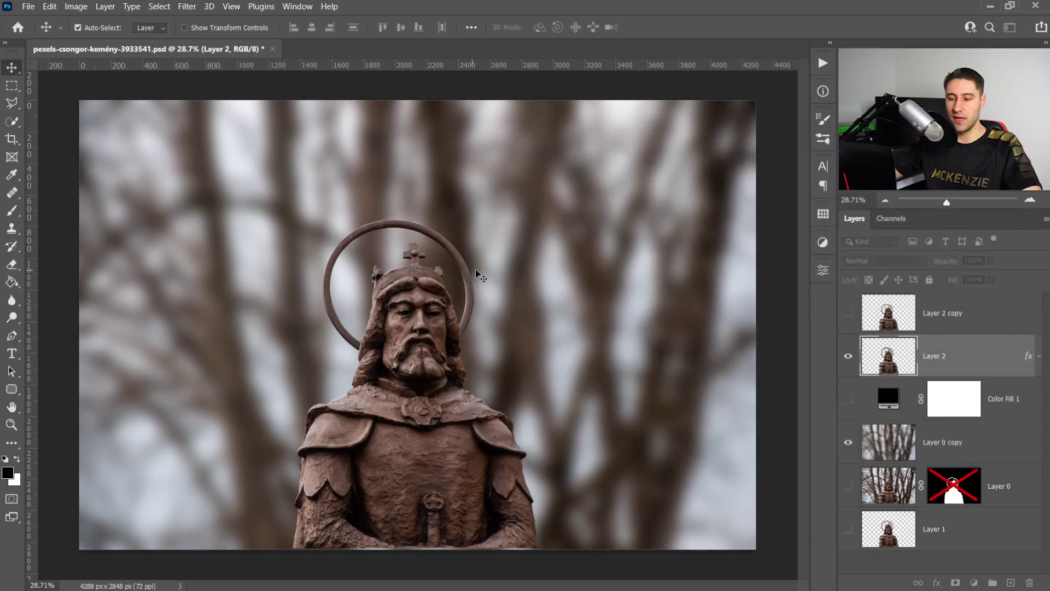
{"action": "scroll", "coordinate": [476, 277], "scroll_direction": "up", "scroll_amount": 5}
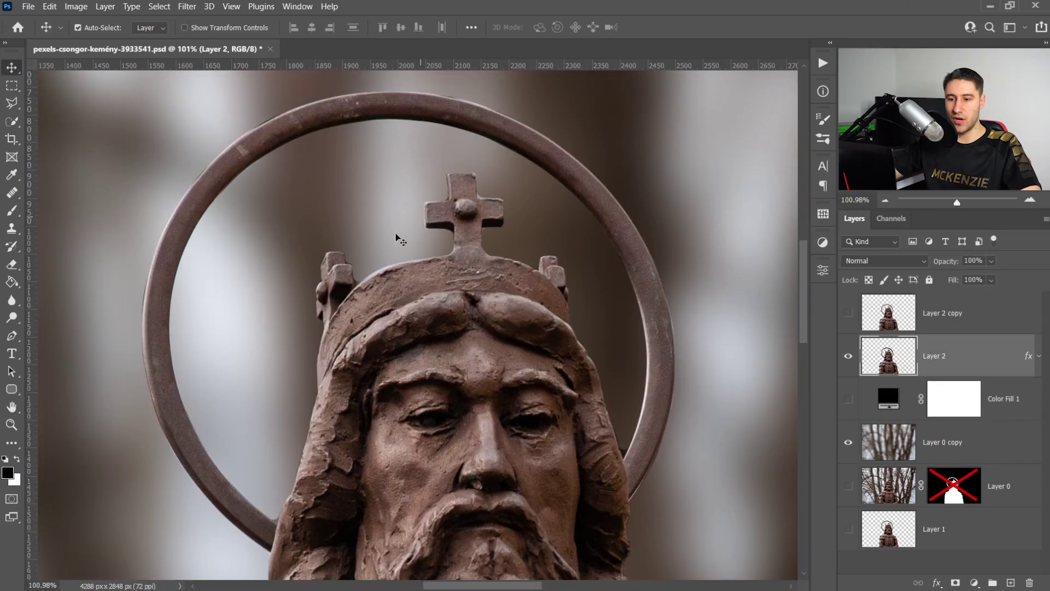
{"action": "left_click_drag", "start_coordinate": [398, 235], "coordinate": [394, 266]}
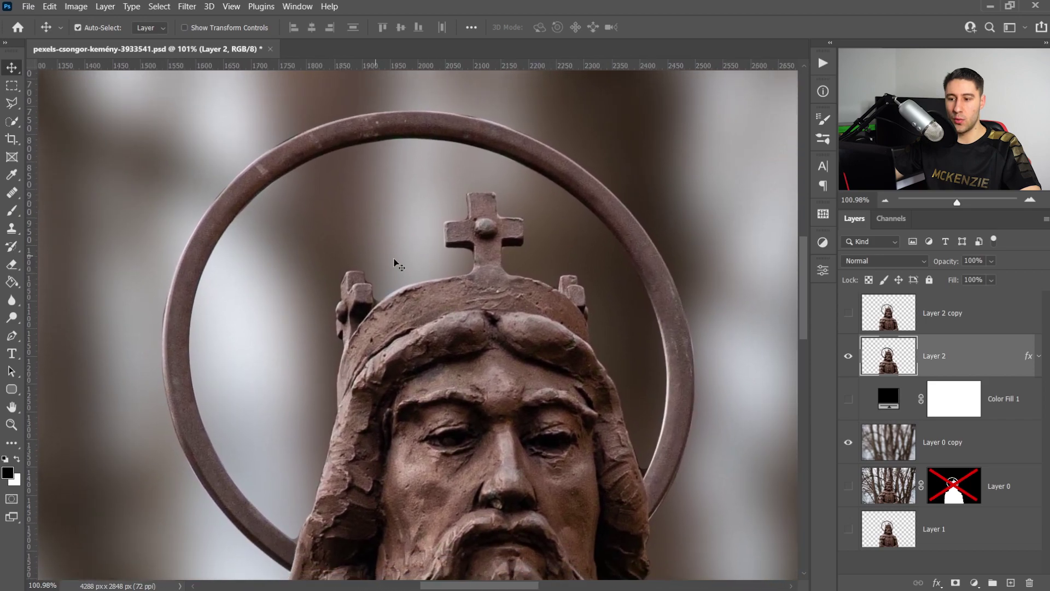
{"action": "left_click_drag", "start_coordinate": [640, 440], "coordinate": [549, 241]}
{"action": "scroll", "coordinate": [549, 242], "scroll_direction": "down", "scroll_amount": 3}
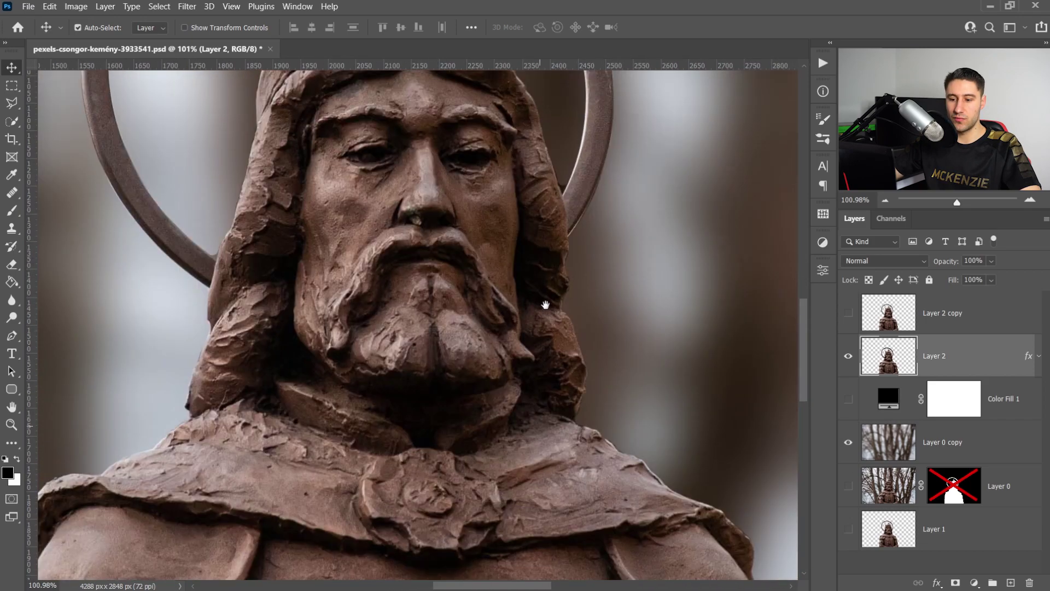
{"action": "left_click_drag", "start_coordinate": [464, 229], "coordinate": [542, 520]}
{"action": "key", "text": "ctrl+0"}
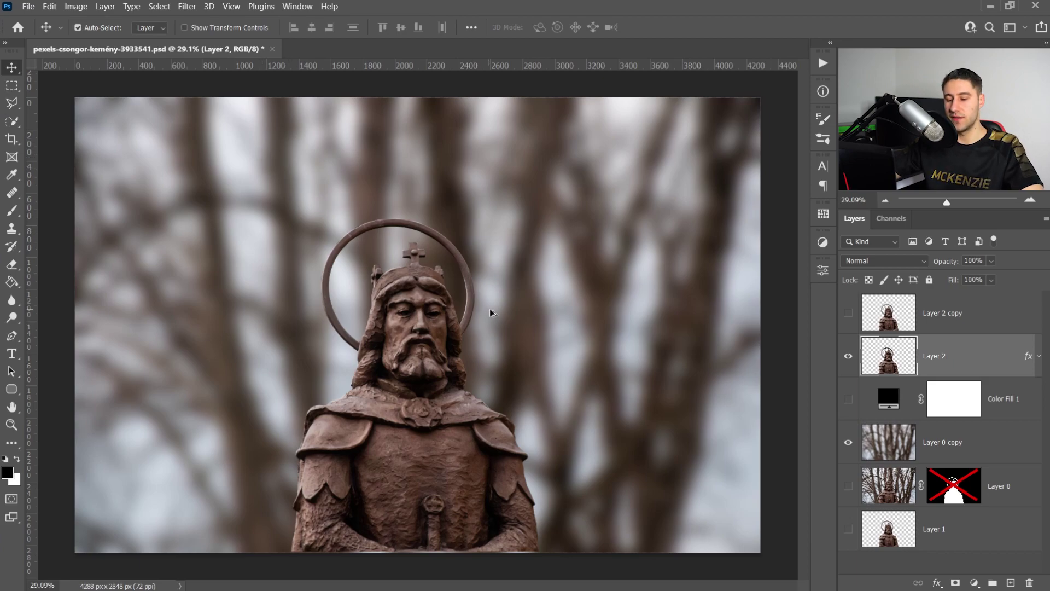
Select the dark gap beside the halo with the Polygonal Lasso, delete it, and deselect.
{"action": "scroll", "coordinate": [490, 313], "scroll_direction": "up", "scroll_amount": 10}
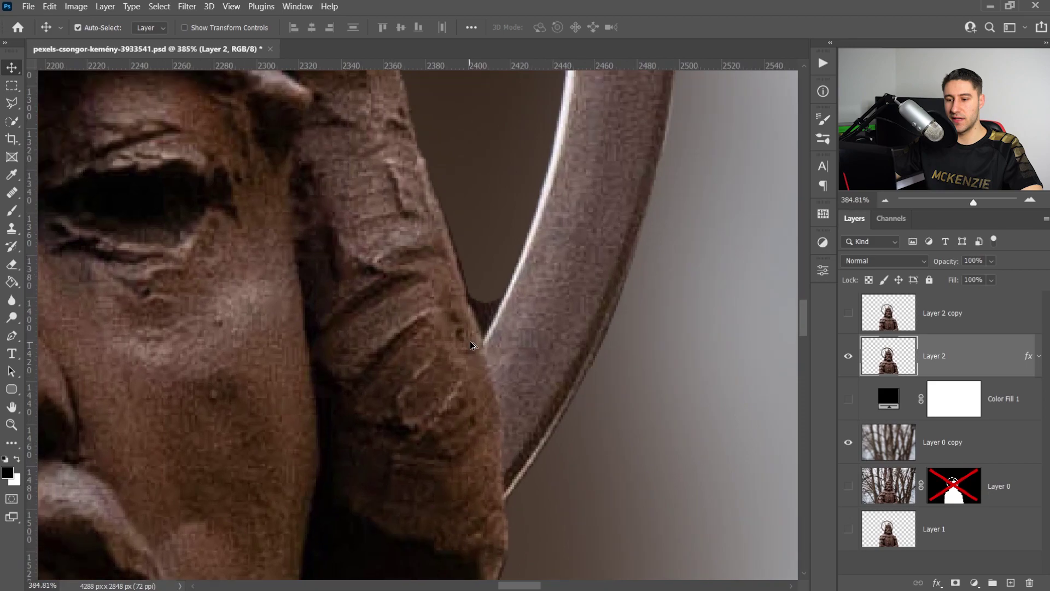
{"action": "scroll", "coordinate": [498, 311], "scroll_direction": "up", "scroll_amount": 2}
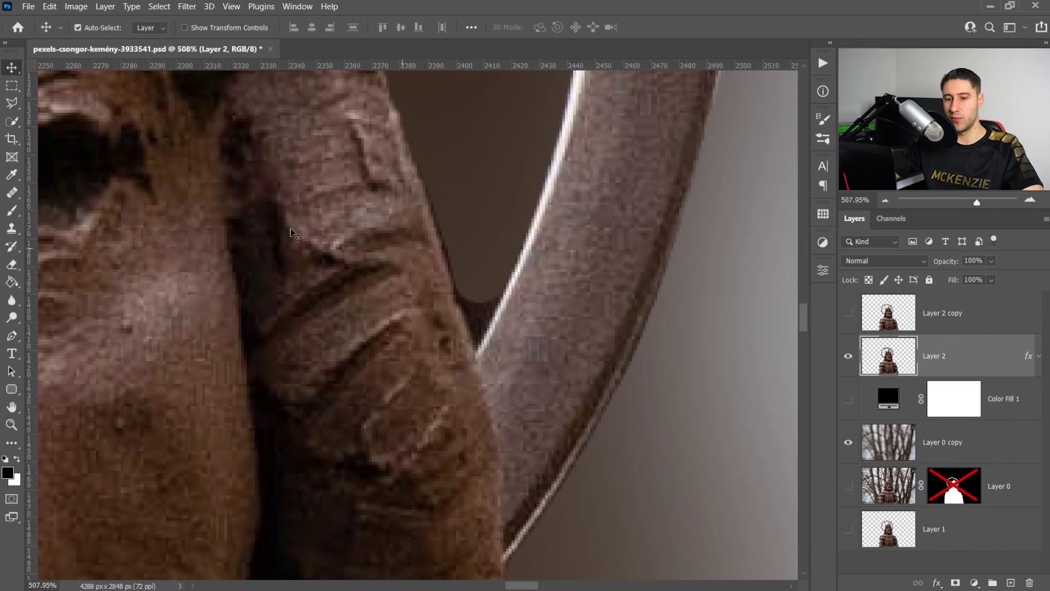
{"action": "left_click", "coordinate": [17, 110]}
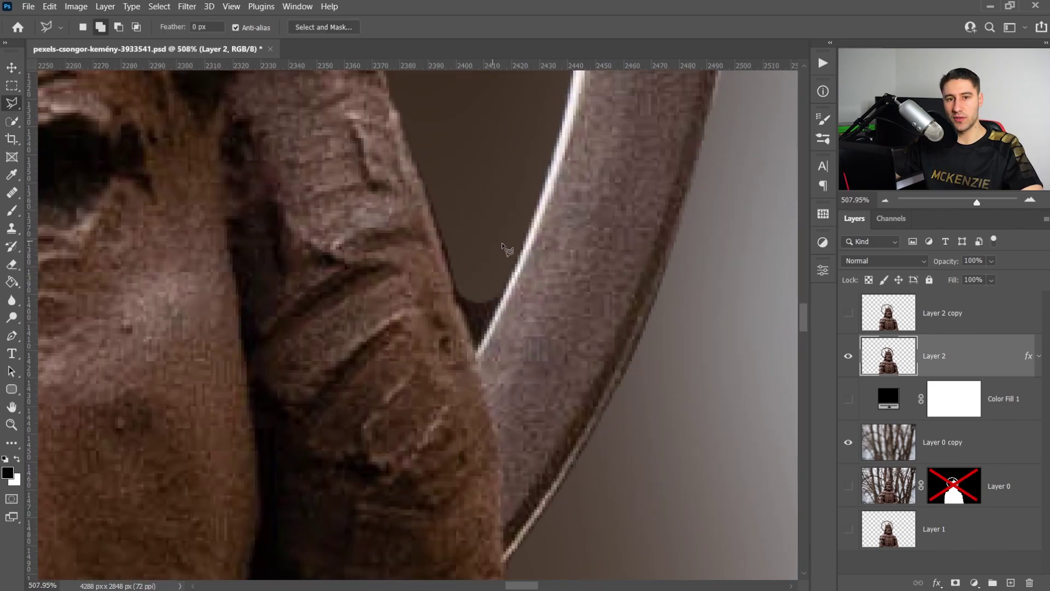
{"action": "left_click", "coordinate": [455, 272]}
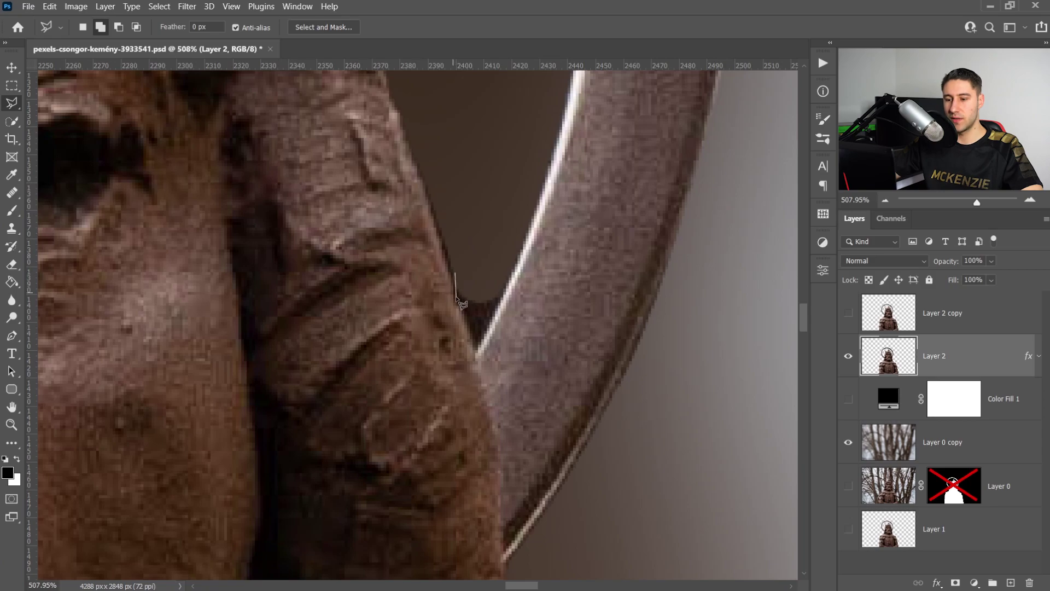
{"action": "left_click", "coordinate": [456, 298]}
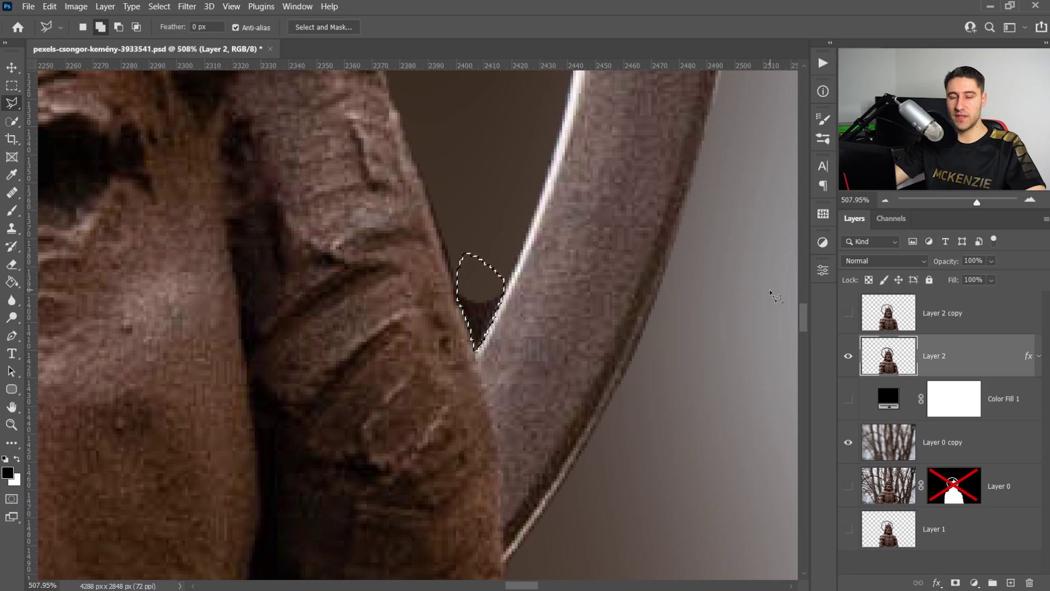
{"action": "key", "text": "Delete"}
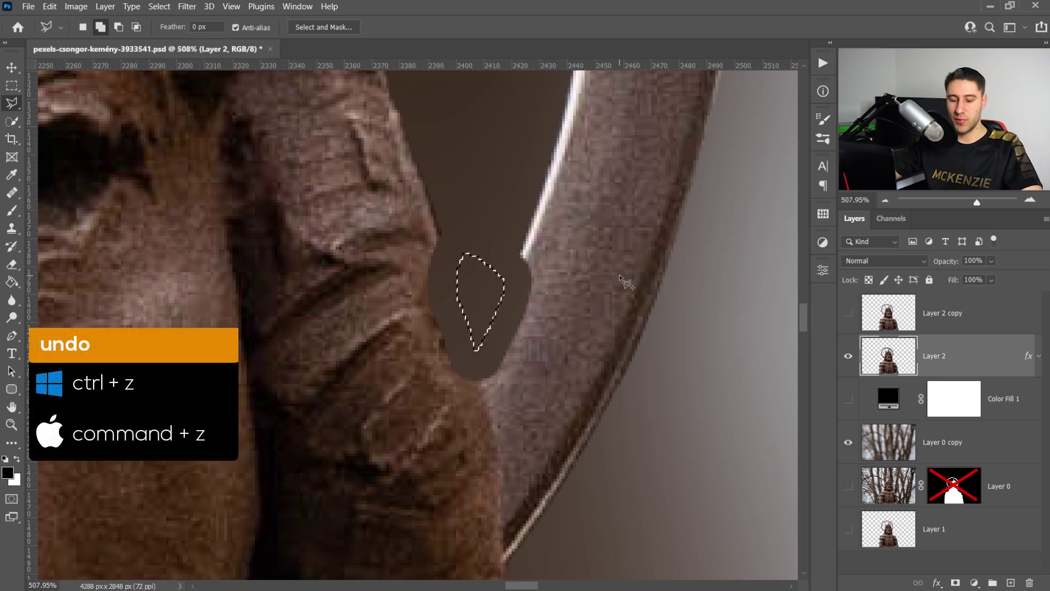
{"action": "key", "text": "ctrl+d"}
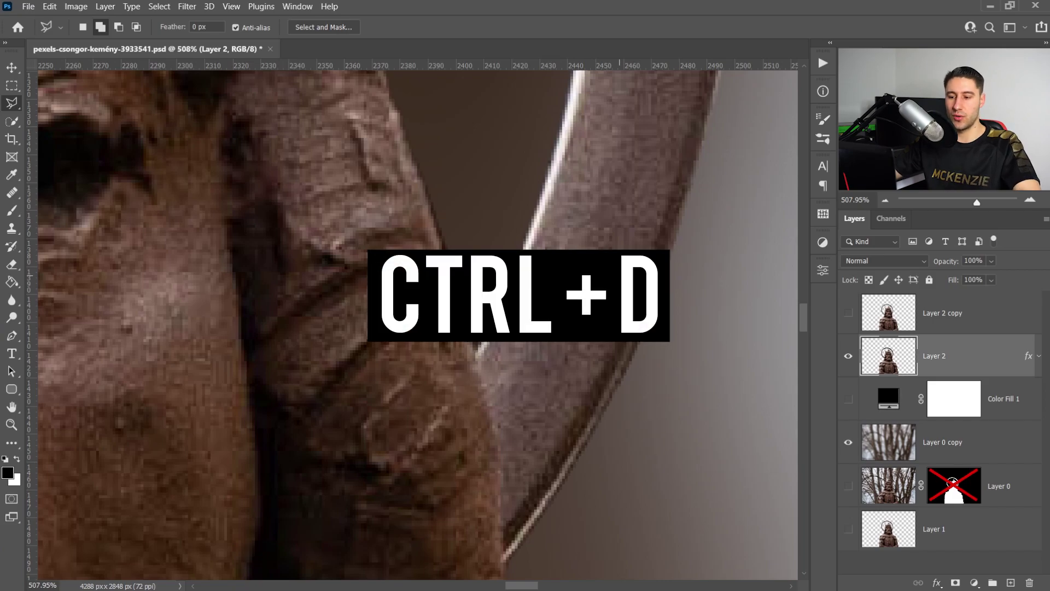
Convert Layer 2 to a smart object, embedding its stroke as a dark outline.
{"action": "right_click", "coordinate": [953, 354]}
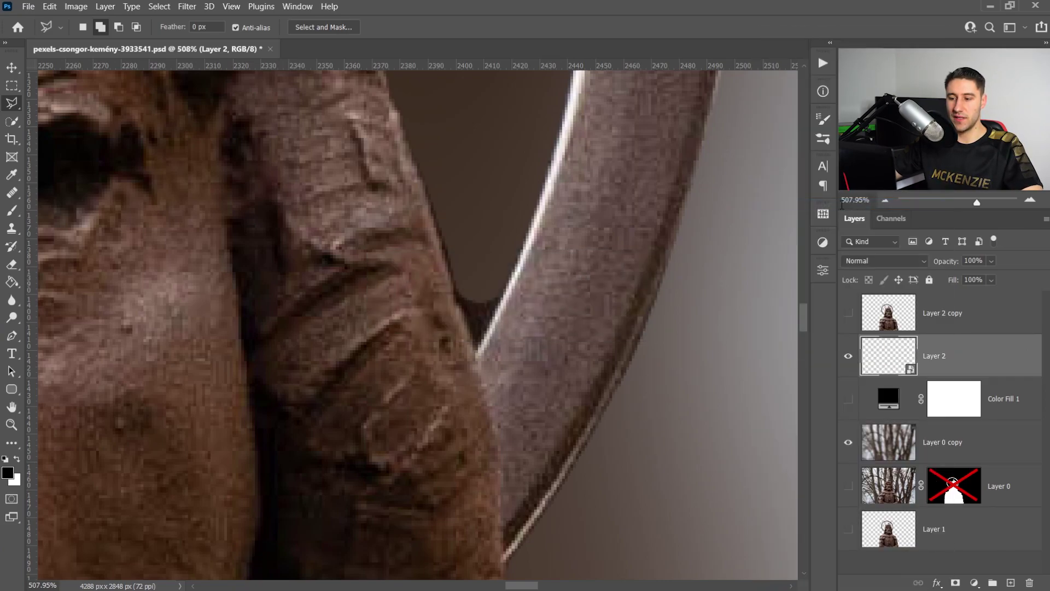
{"action": "scroll", "coordinate": [484, 238], "scroll_direction": "down", "scroll_amount": 8}
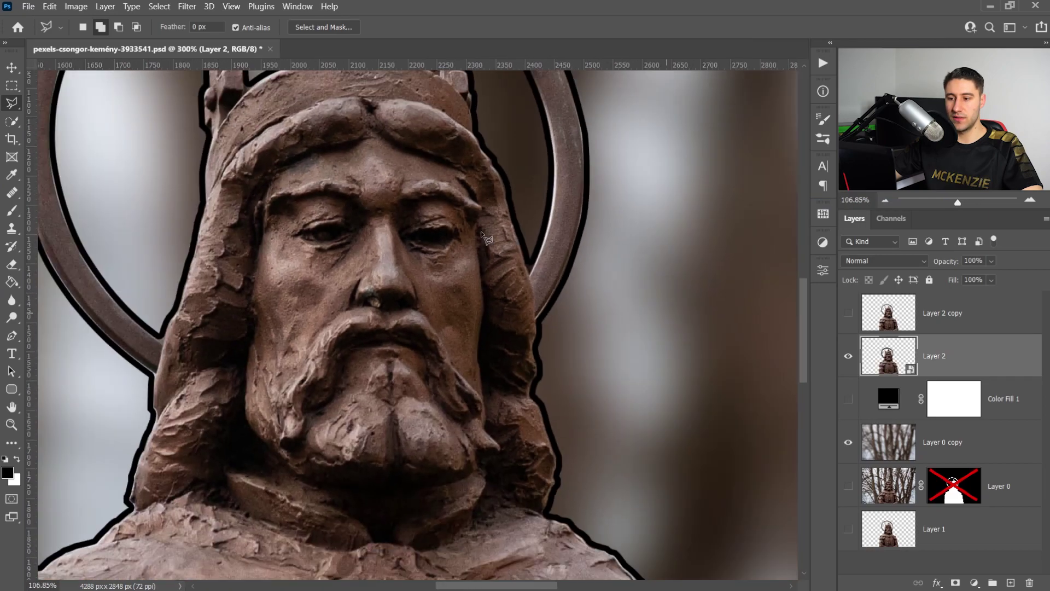
{"action": "scroll", "coordinate": [484, 238], "scroll_direction": "down", "scroll_amount": 5}
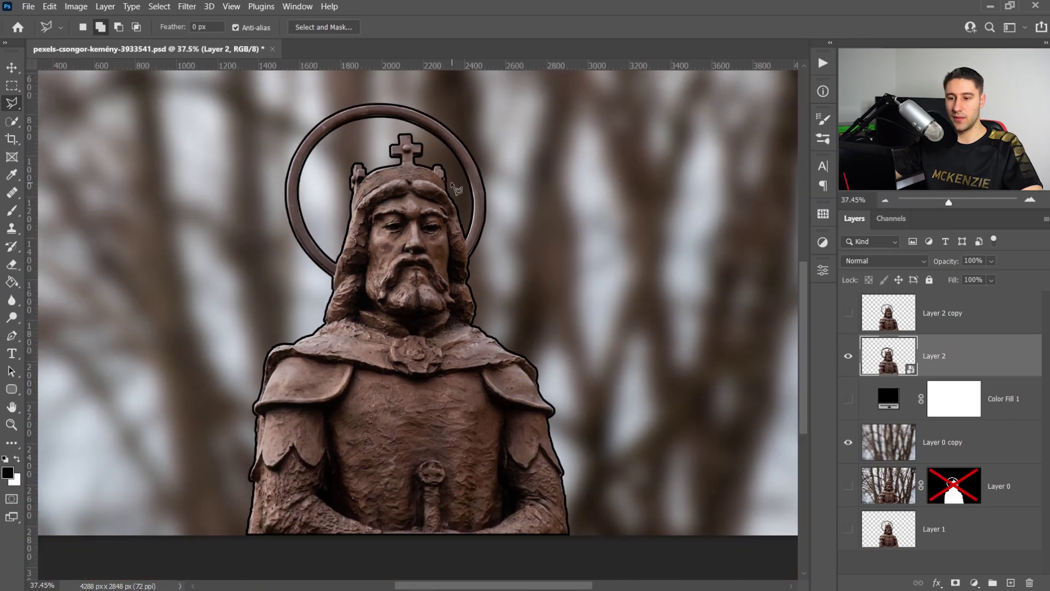
{"action": "key", "text": "v"}
{"action": "key", "text": "ctrl+0"}
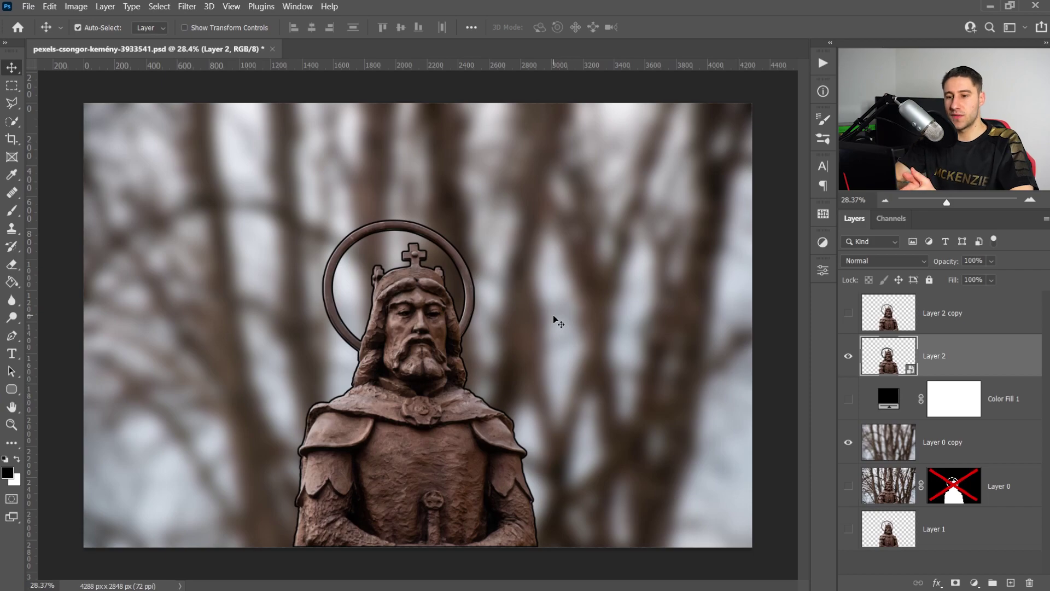